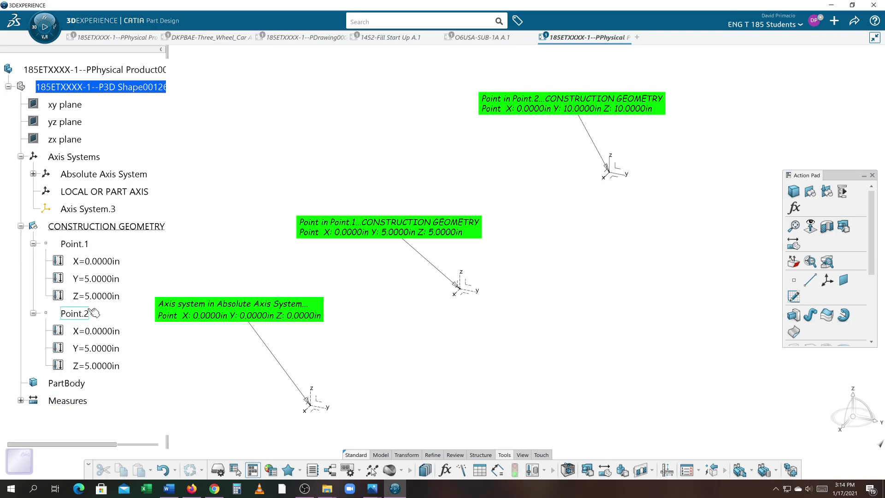
# Step: Hide the Measures set, the Absolute Axis System and the LOCAL OR PART AXIS
pyautogui.rightClick(53, 400)
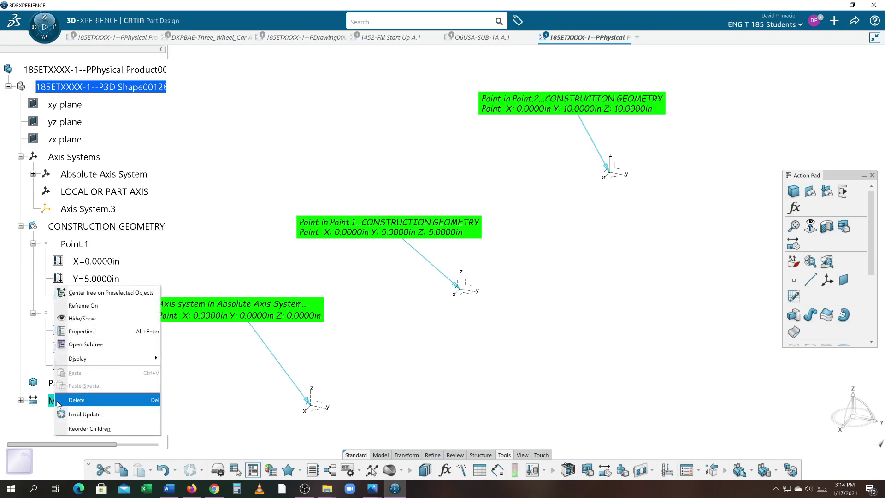
pyautogui.click(77, 319)
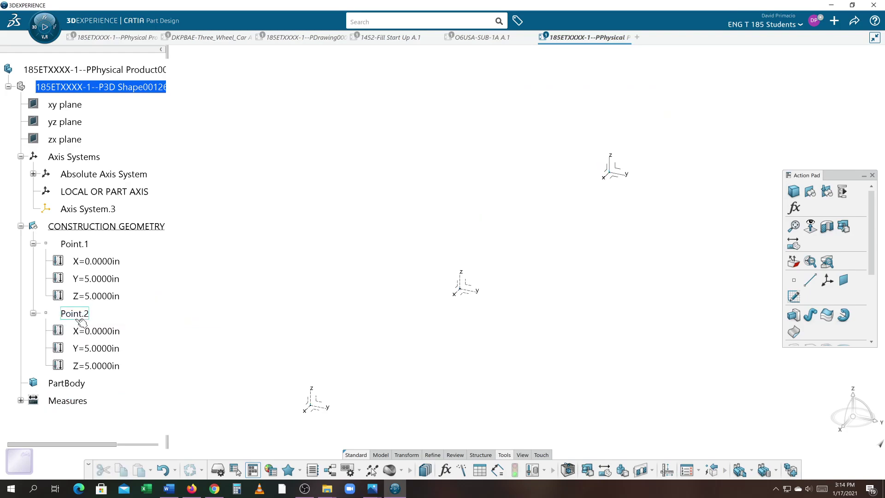
pyautogui.rightClick(68, 175)
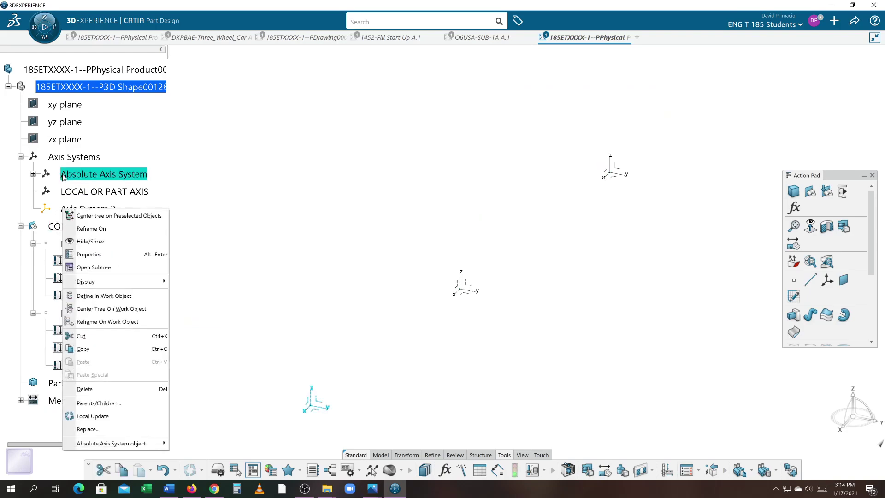
pyautogui.click(72, 242)
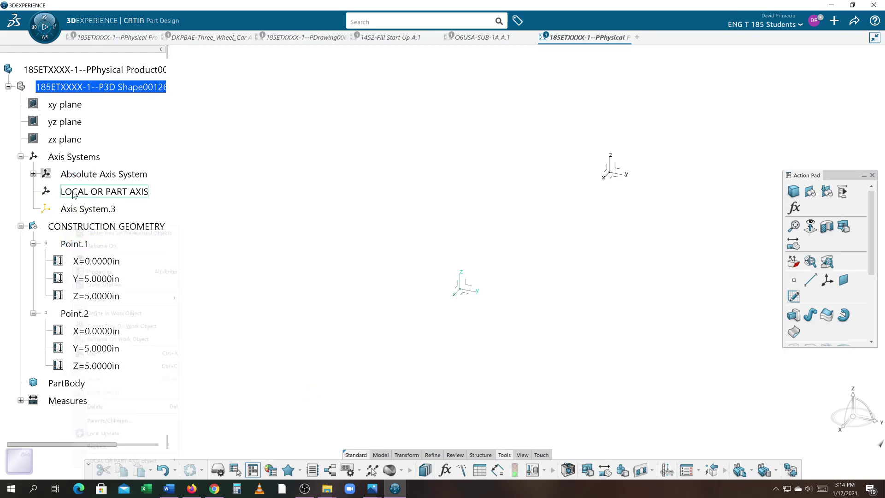
pyautogui.rightClick(72, 194)
pyautogui.click(76, 257)
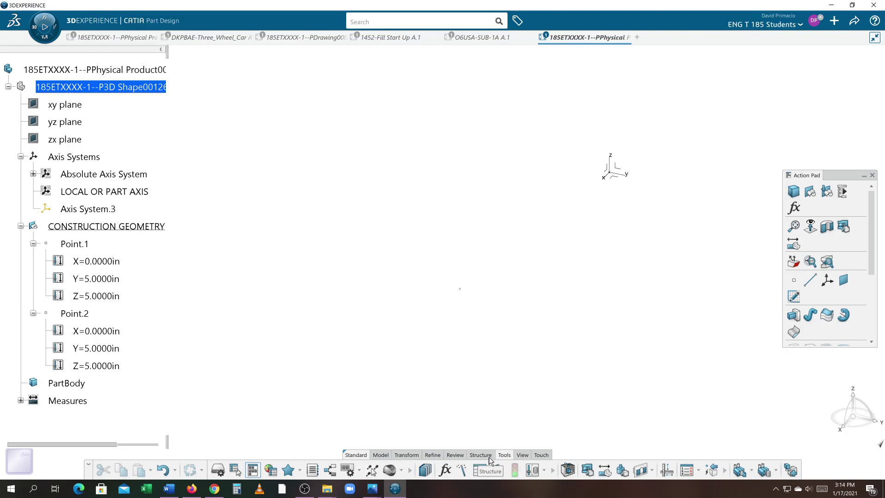
# Step: Start a sketch on the yz plane of Axis System.3
pyautogui.click(520, 455)
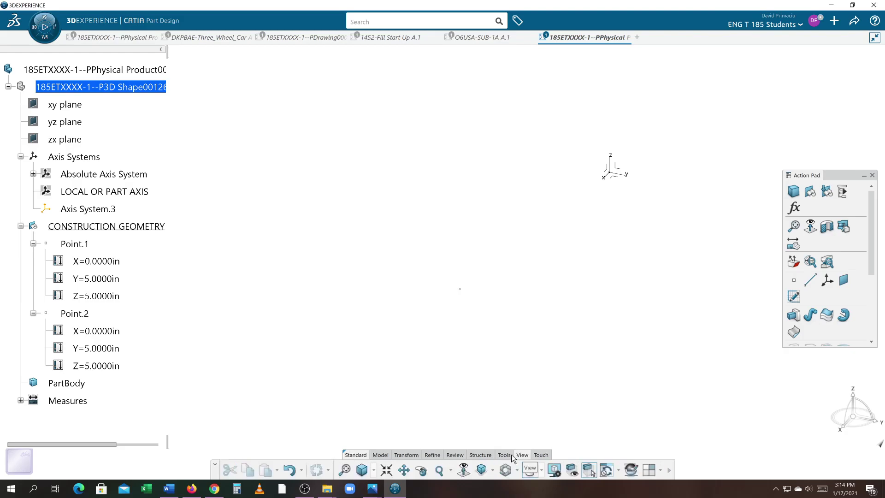
pyautogui.click(344, 470)
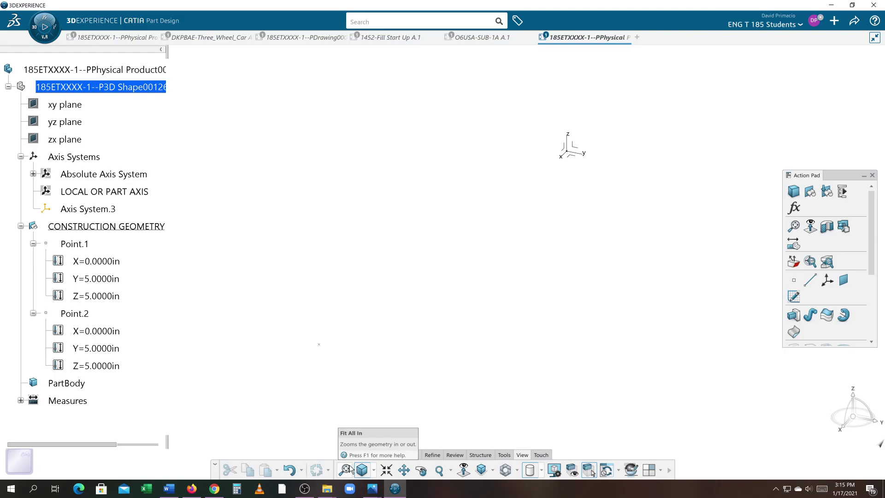
pyautogui.moveTo(482, 292); pyautogui.dragTo(401, 377, button='middle')
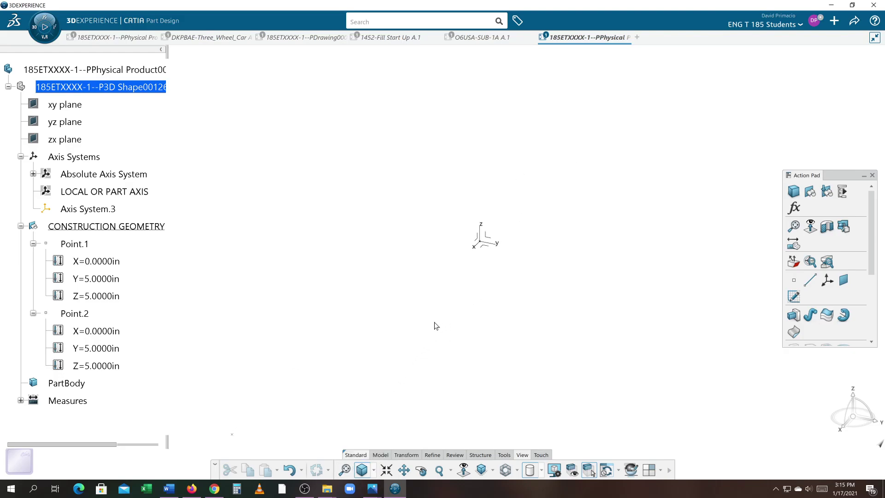
pyautogui.moveTo(486, 243)
pyautogui.mouseDown(button='middle')
pyautogui.moveTo(553, 146)
pyautogui.moveTo(606, 112)
pyautogui.mouseUp(button='middle')
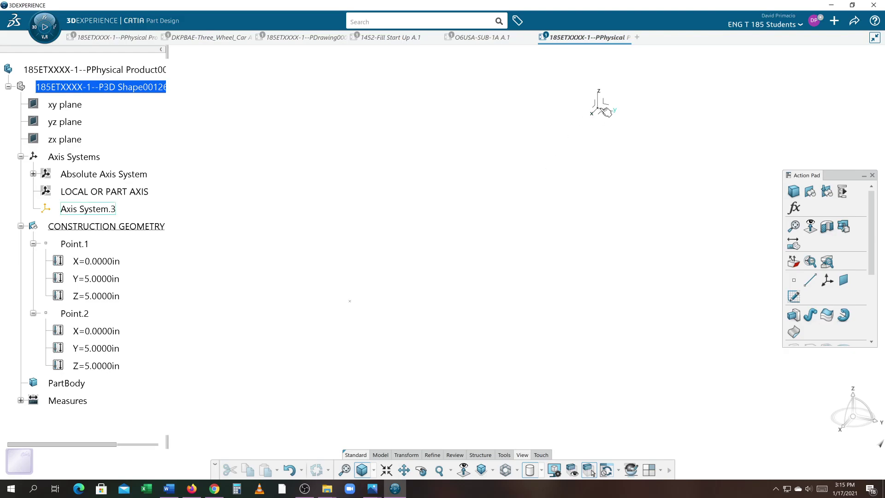
pyautogui.middleClick(599, 109)
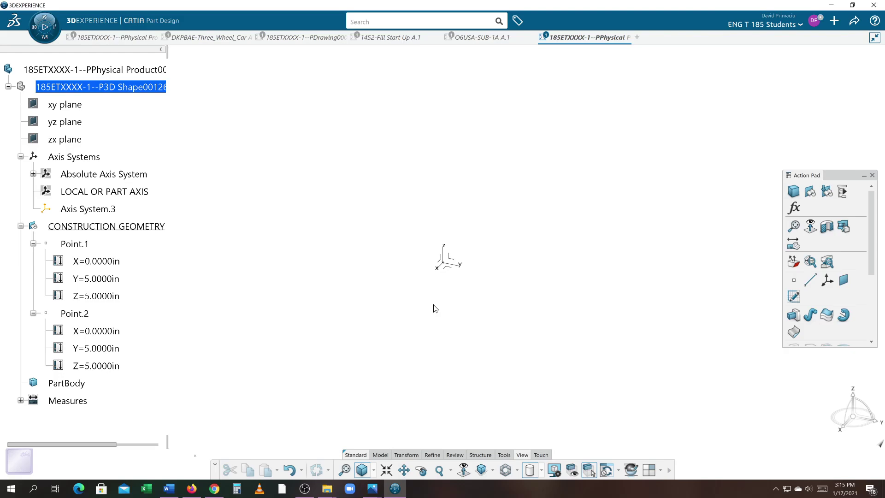
pyautogui.click(455, 262)
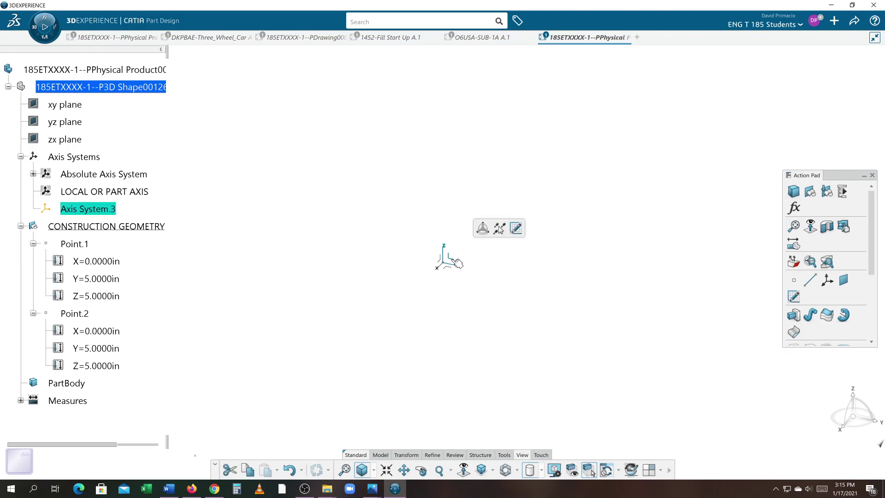
pyautogui.click(516, 232)
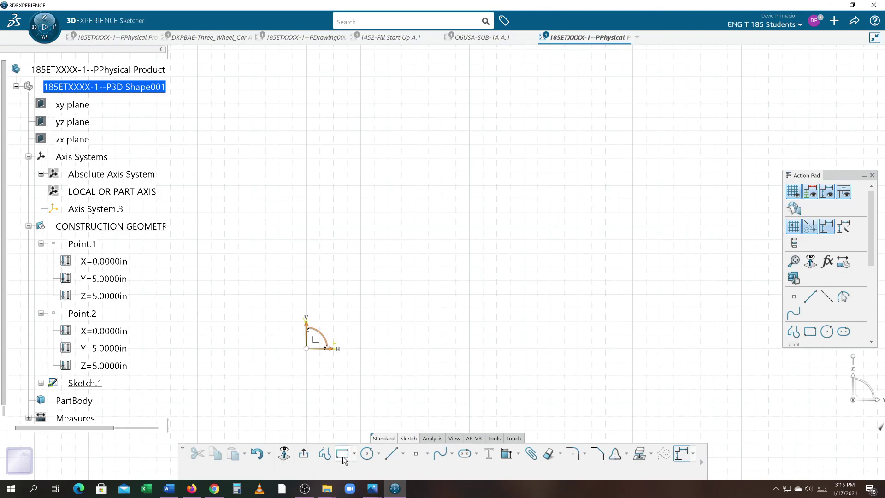
# Step: Sketch a rectangle 2 in wide and 2.5 in high, starting 1 in from both sketch axes
pyautogui.click(342, 455)
pyautogui.click(361, 295)
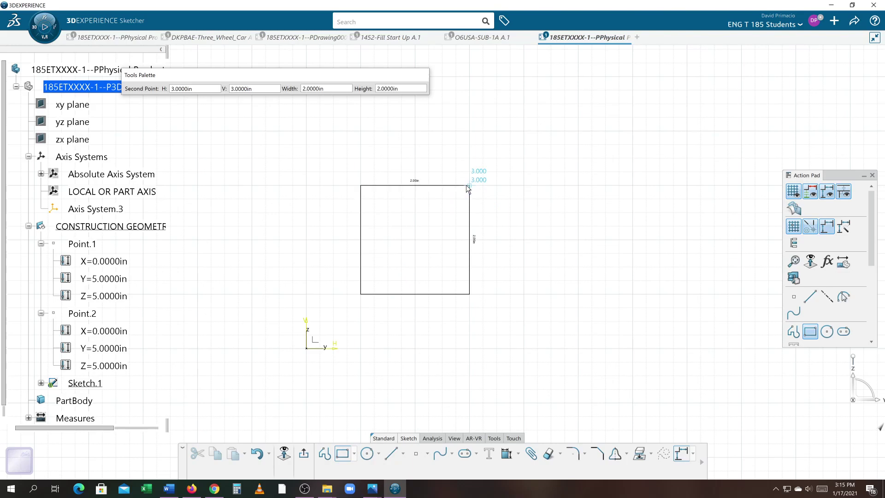
pyautogui.click(466, 159)
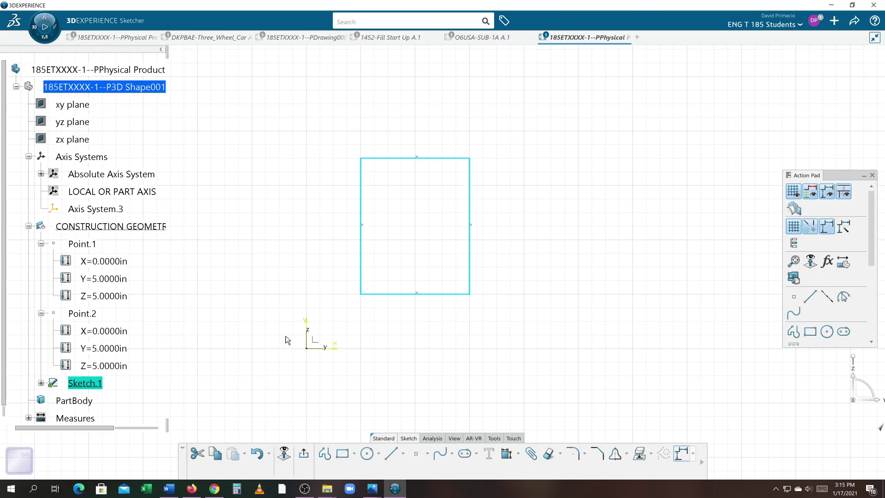
pyautogui.click(269, 361)
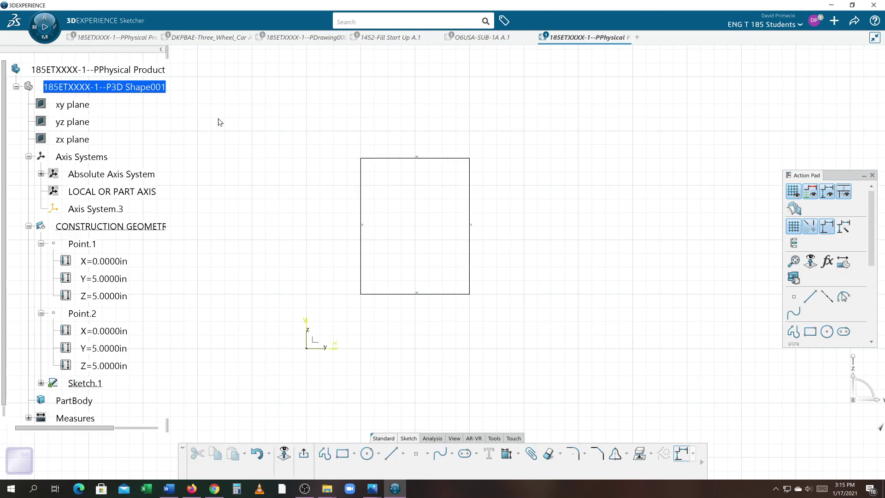
# Step: Apply Auto Constraint to the rectangle together with the sketch axes, and delete all the sketch geometry
pyautogui.moveTo(522, 333); pyautogui.dragTo(549, 414)
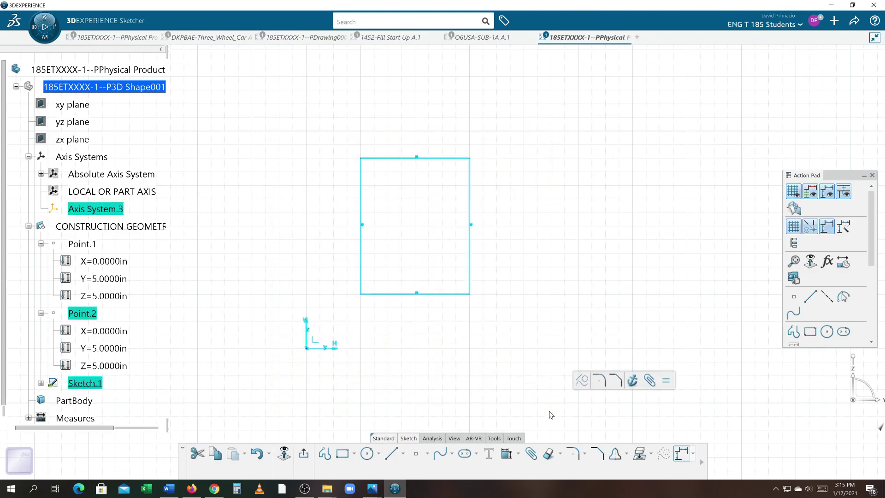
pyautogui.click(518, 453)
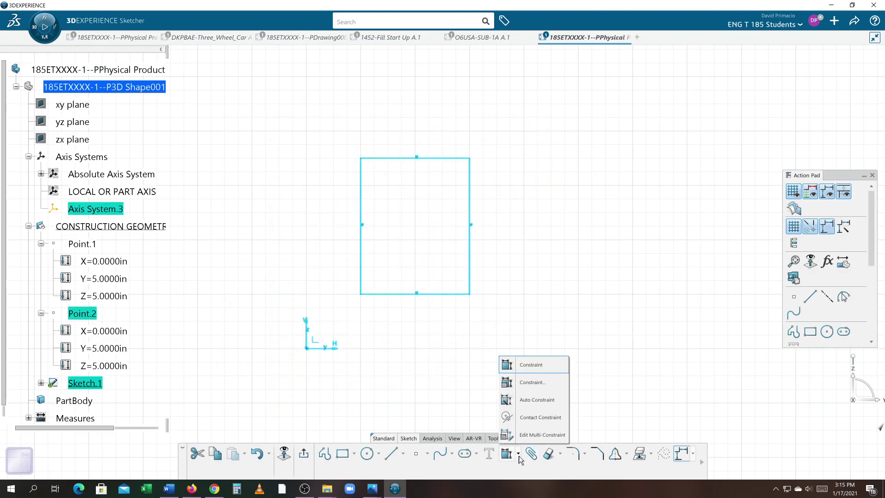
pyautogui.click(530, 399)
pyautogui.click(441, 176)
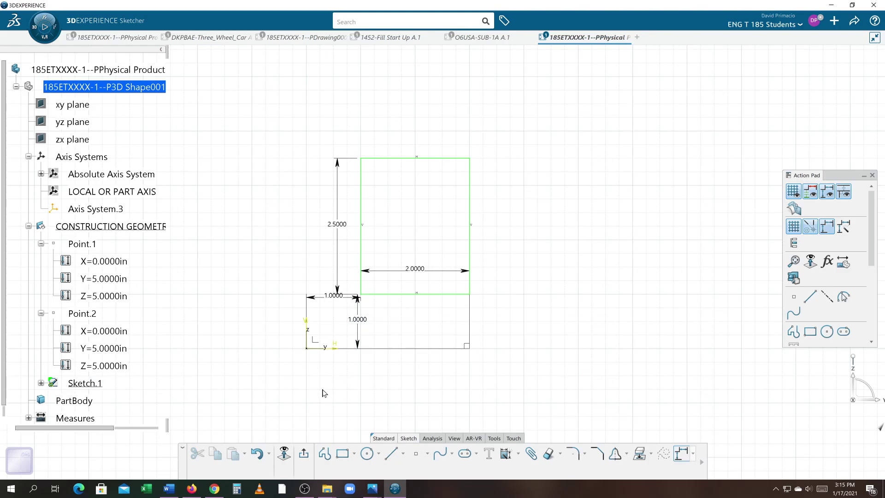
pyautogui.hotkey('ctrl', 'a')
pyautogui.press('Delete')
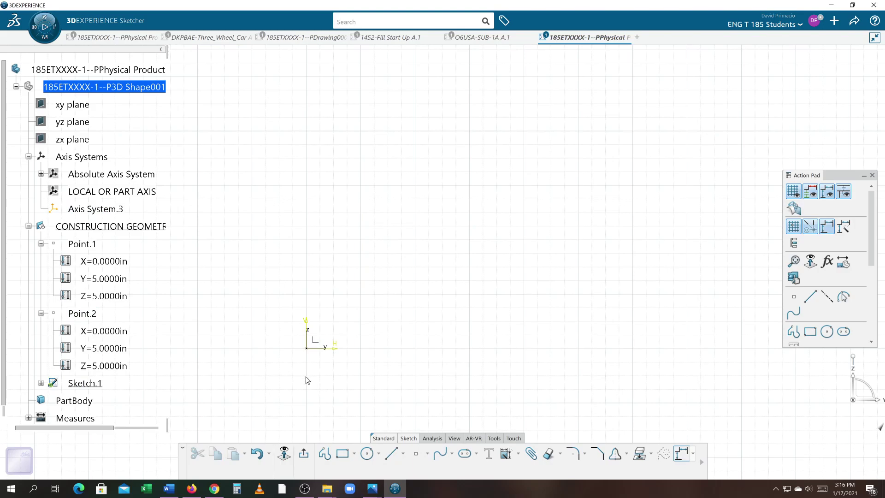
# Step: Sketch a rectangle 2 in wide and 2.5 in high, 1 in off both sketch axes, and dimension it with Auto Constraint
pyautogui.click(344, 454)
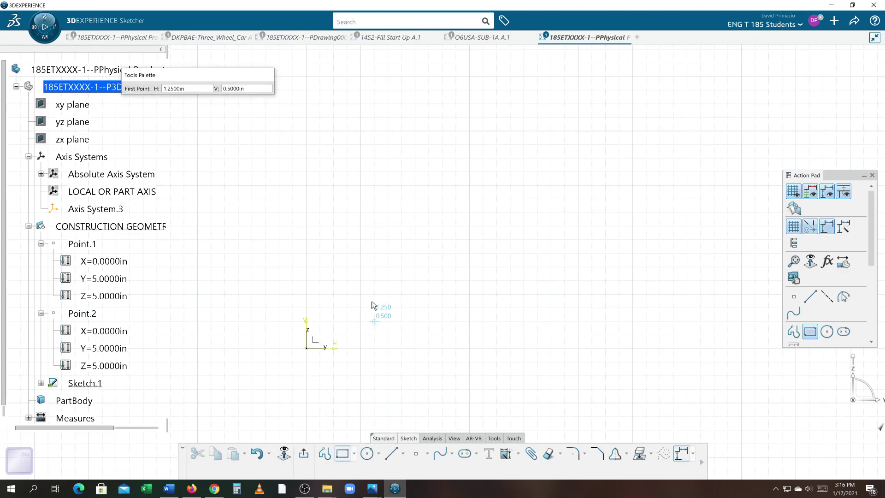
pyautogui.click(360, 294)
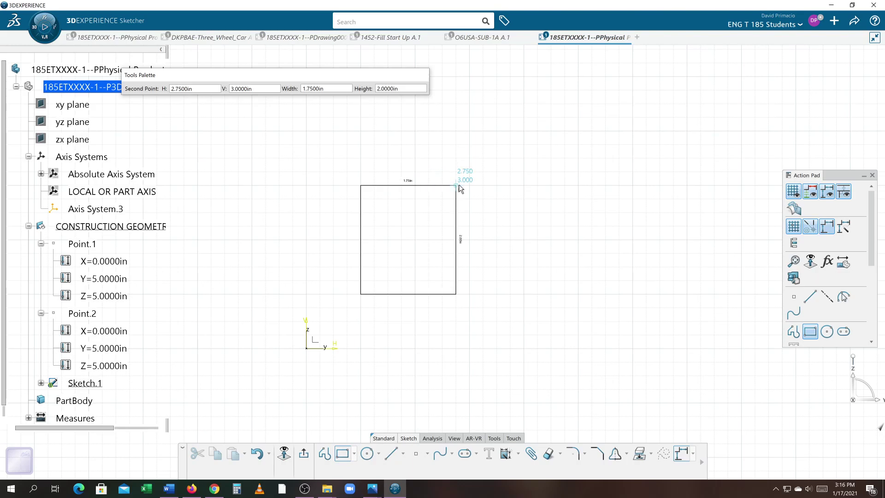
pyautogui.click(466, 158)
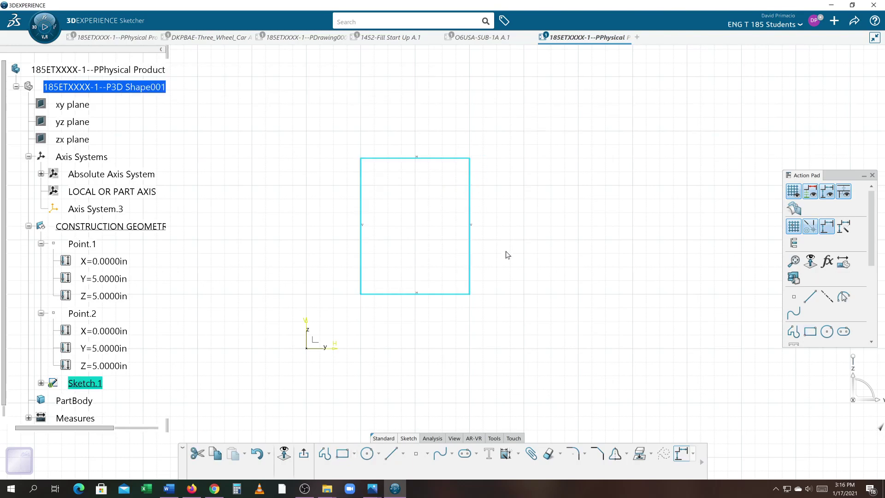
pyautogui.click(504, 454)
pyautogui.press('Return')
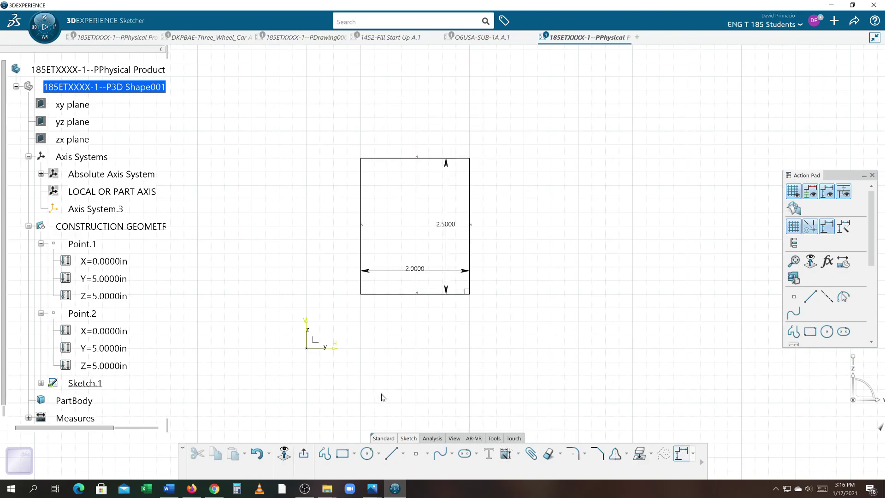
# Step: Apply Contact Constraints between the rectangle's lower edge and the H axis and between its left edge and the V axis
pyautogui.click(518, 454)
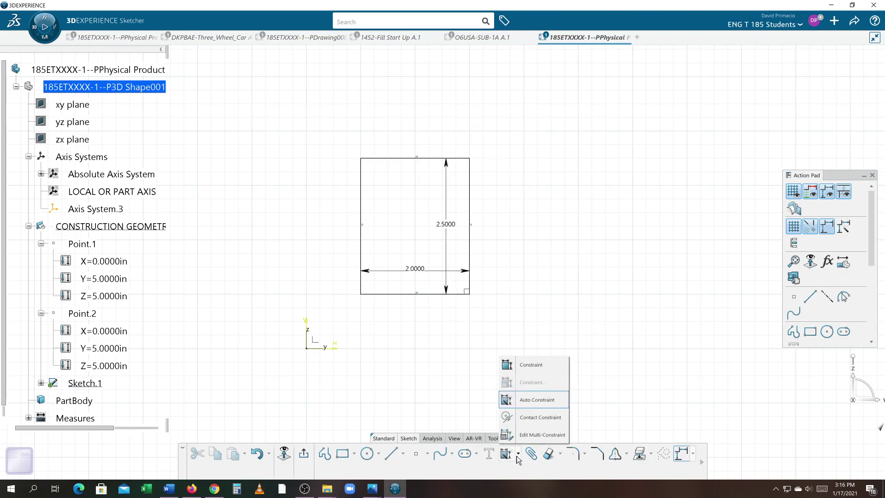
pyautogui.click(528, 424)
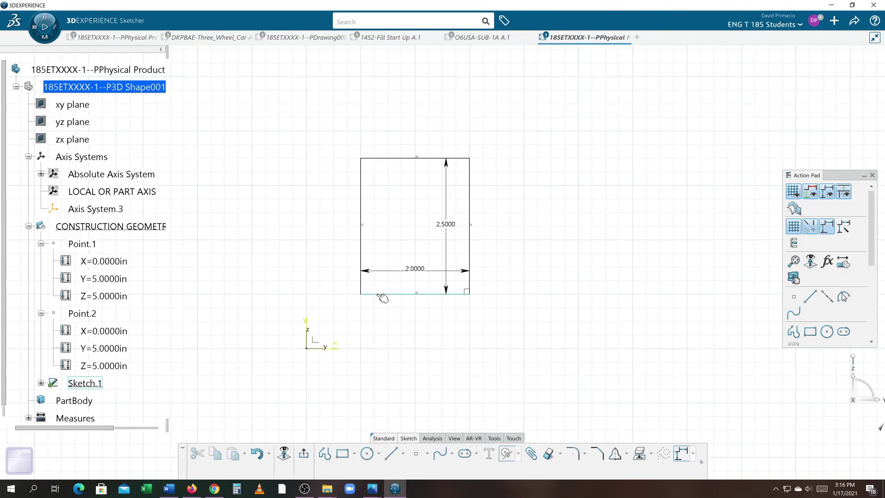
pyautogui.click(342, 350)
pyautogui.click(505, 455)
pyautogui.click(365, 306)
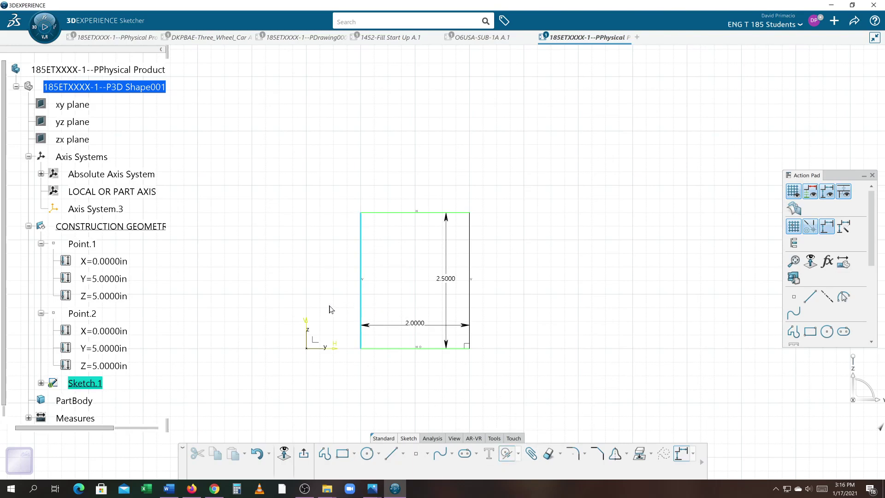
pyautogui.click(309, 324)
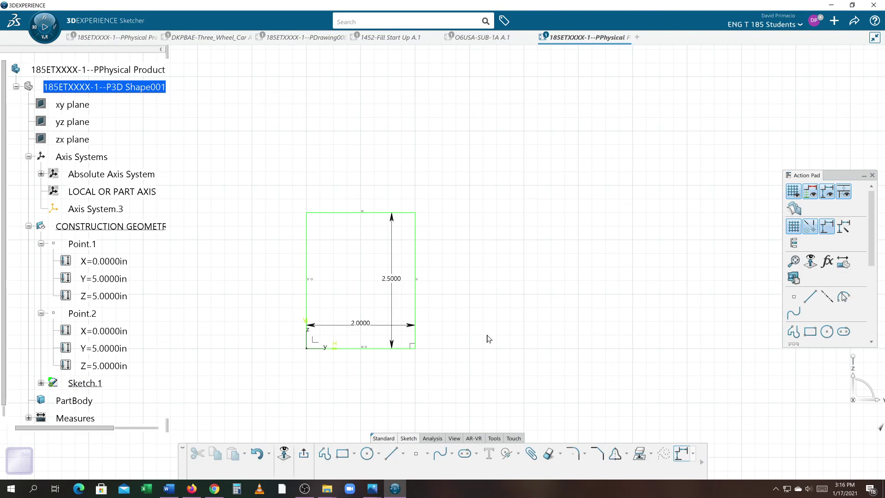
# Step: Reposition the height dimension just right of the rectangle and the width dimension below it
pyautogui.moveTo(391, 300); pyautogui.dragTo(507, 304)
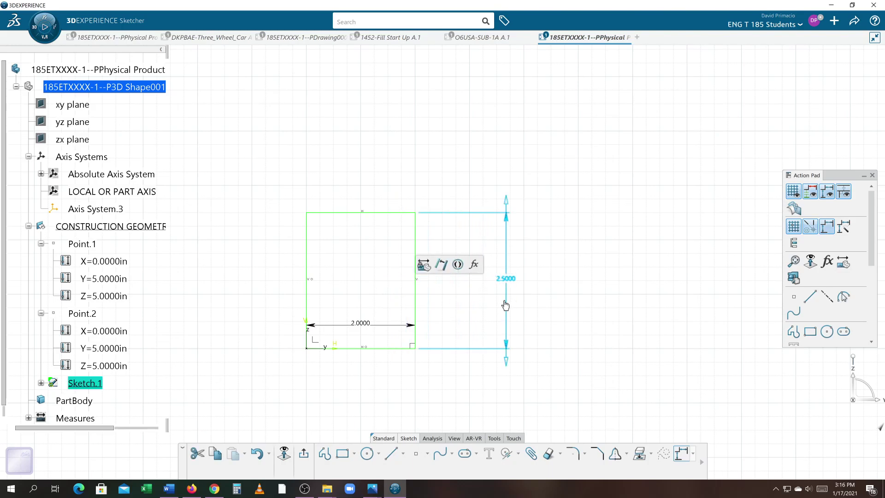
pyautogui.click(397, 373)
pyautogui.moveTo(395, 323); pyautogui.dragTo(390, 384)
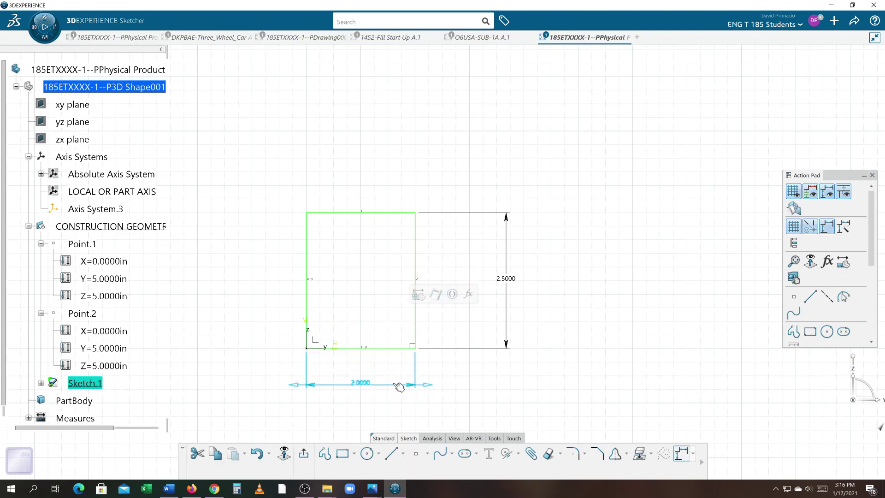
pyautogui.click(482, 369)
pyautogui.moveTo(479, 359)
pyautogui.mouseDown(button='middle')
pyautogui.moveTo(478, 345)
pyautogui.moveTo(440, 373)
pyautogui.mouseUp(button='middle')
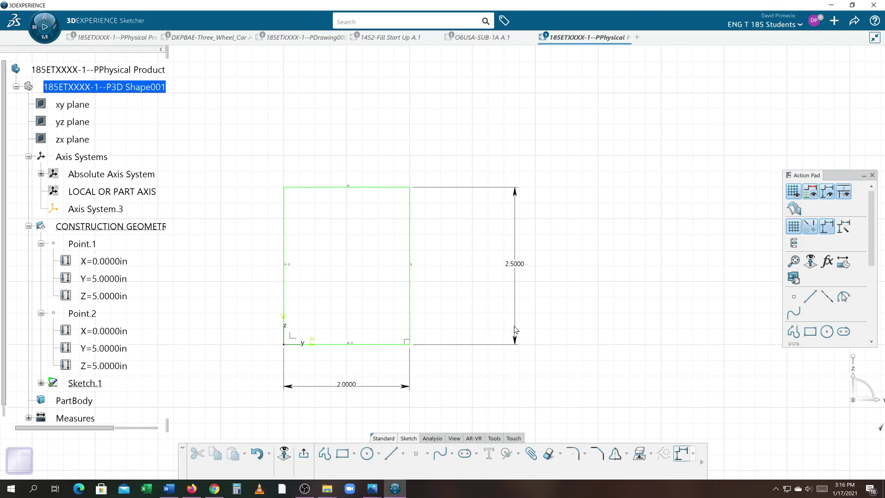
pyautogui.moveTo(515, 328); pyautogui.dragTo(438, 340)
pyautogui.click(439, 383)
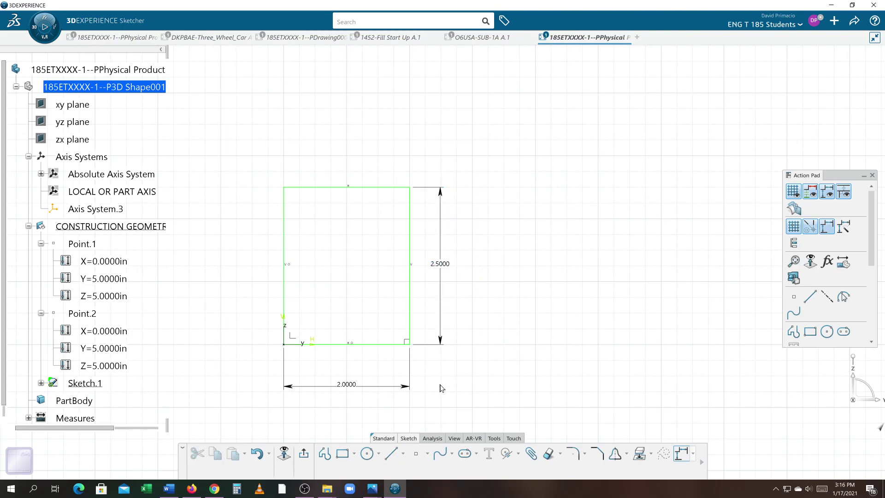
# Step: Run Sketch Analysis on the rectangular profile and check the sketch solving status
pyautogui.click(435, 438)
pyautogui.click(484, 454)
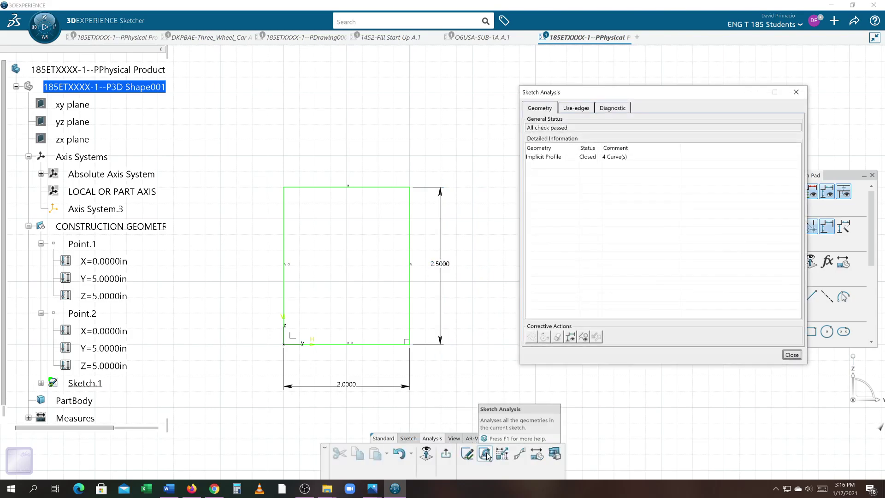
pyautogui.click(578, 157)
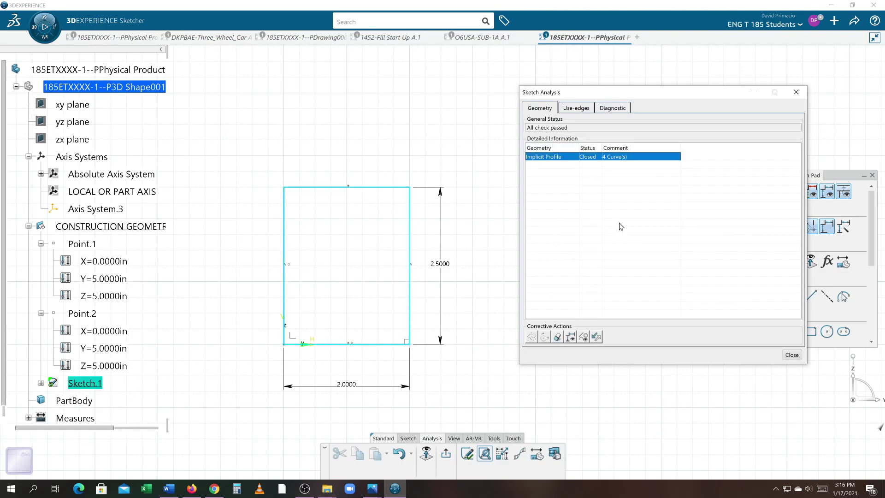
pyautogui.click(467, 454)
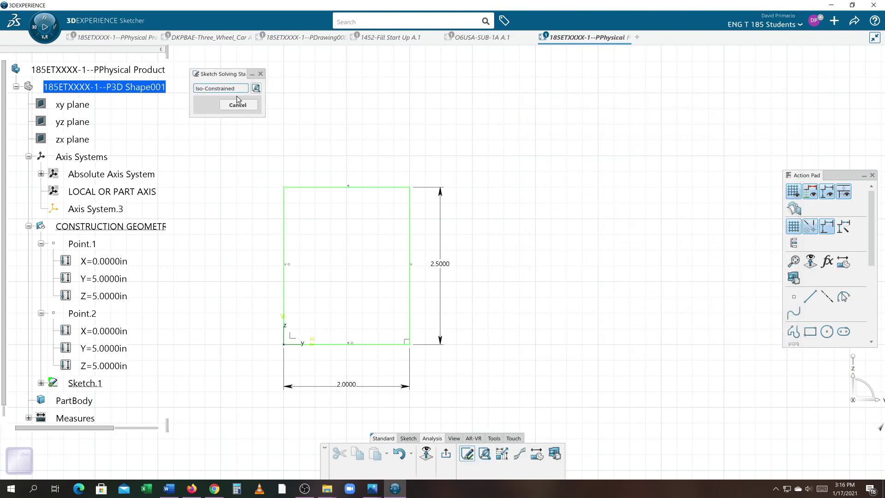
# Step: Enable the Sketcher preference for generating update errors when the sketch is under-constrained
pyautogui.click(814, 21)
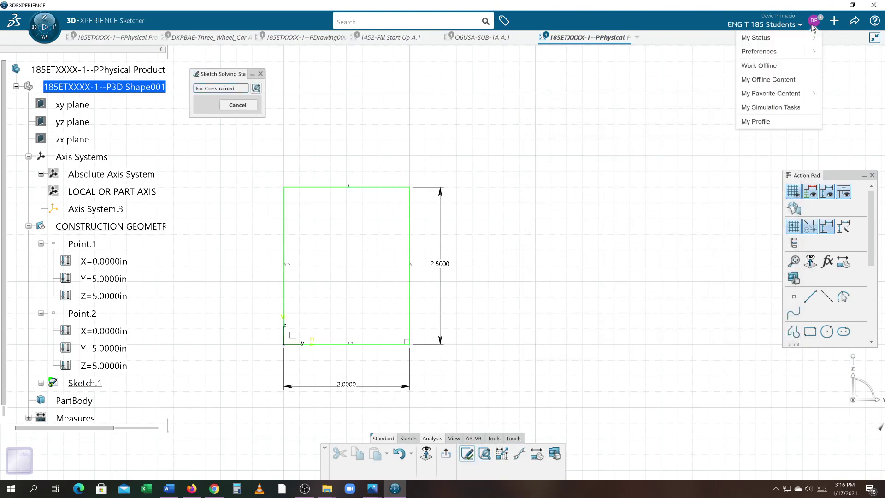
pyautogui.click(813, 48)
pyautogui.click(793, 52)
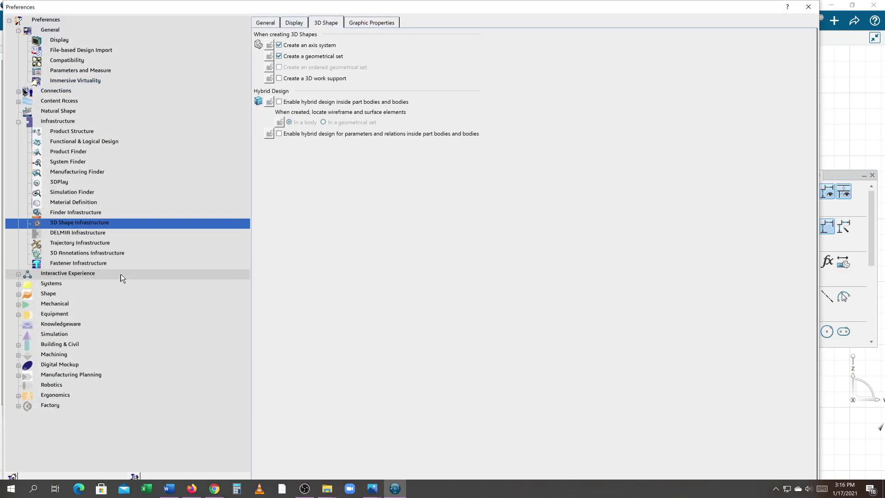
pyautogui.click(74, 303)
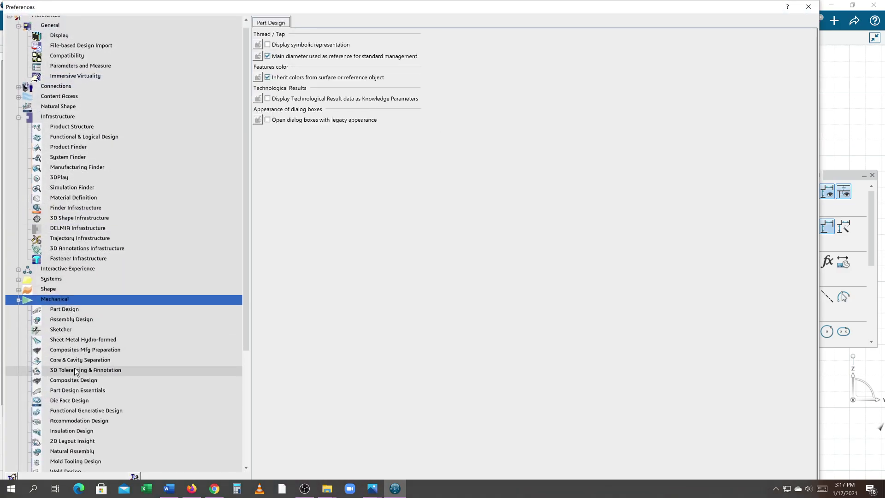
pyautogui.click(69, 330)
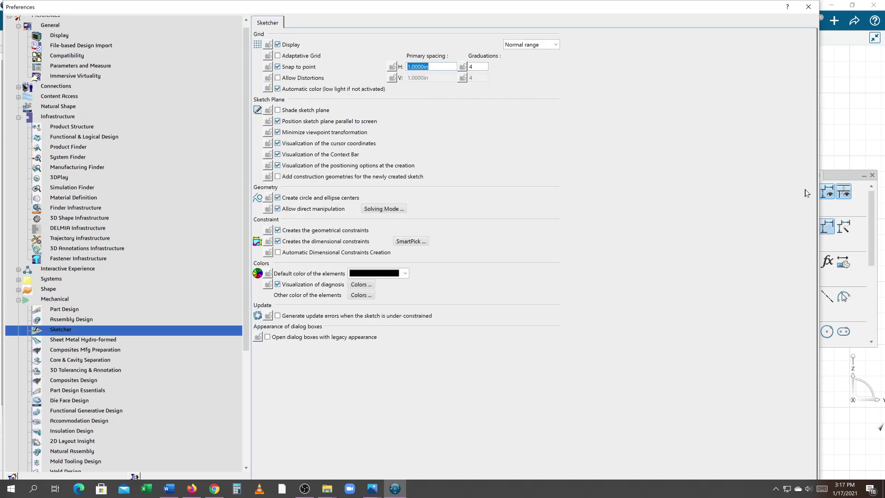
pyautogui.click(297, 317)
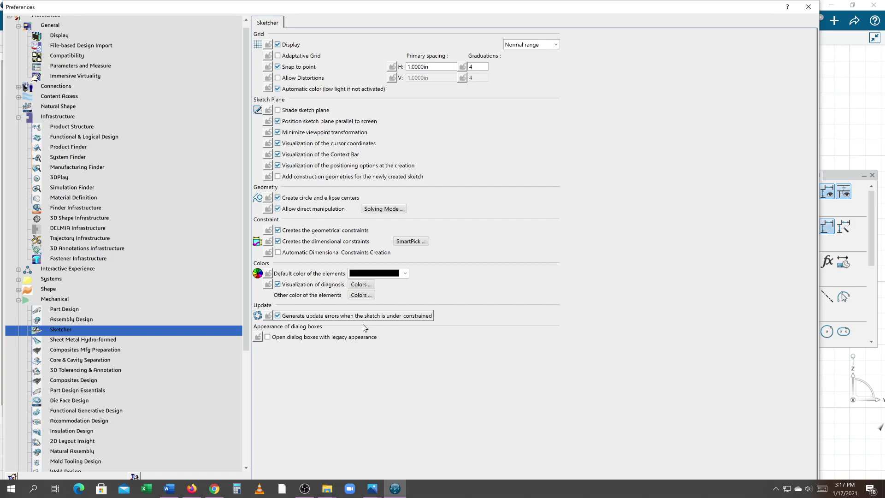
pyautogui.moveTo(585, 2)
pyautogui.mouseDown()
pyautogui.moveTo(593, 30)
pyautogui.moveTo(598, 11)
pyautogui.mouseUp()
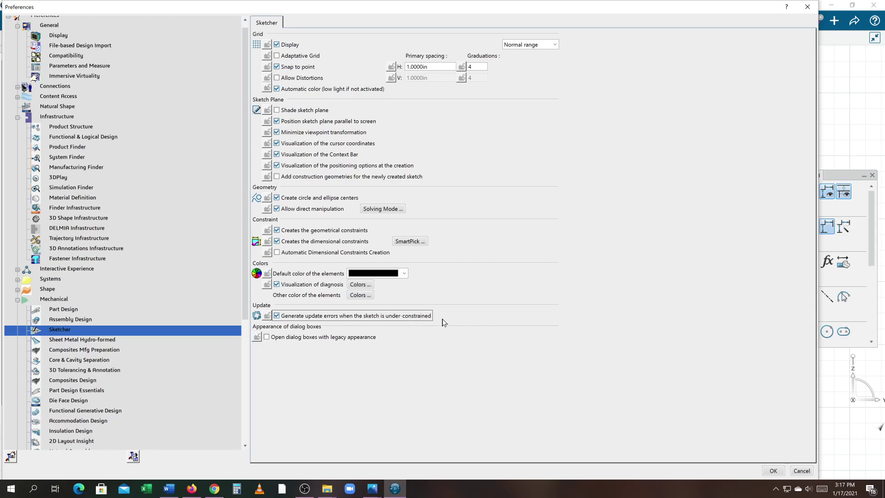
pyautogui.click(772, 470)
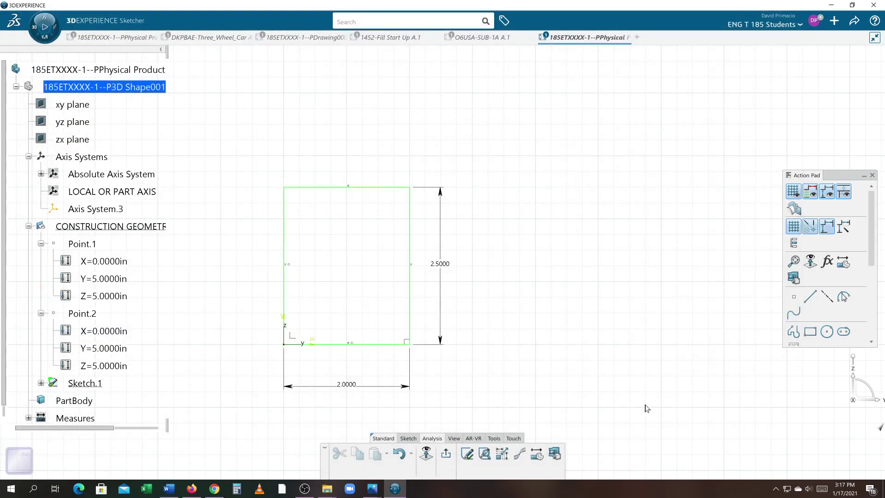
# Step: Exit and reopen Sketch.1, draw a small unconstrained circle in the rectangle's upper half, then exit the sketch and dismiss the update diagnosis
pyautogui.click(445, 455)
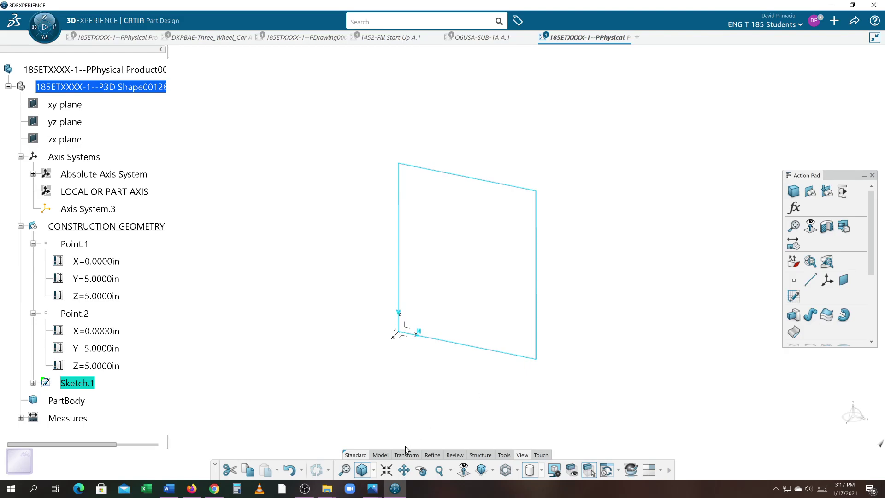
pyautogui.doubleClick(76, 383)
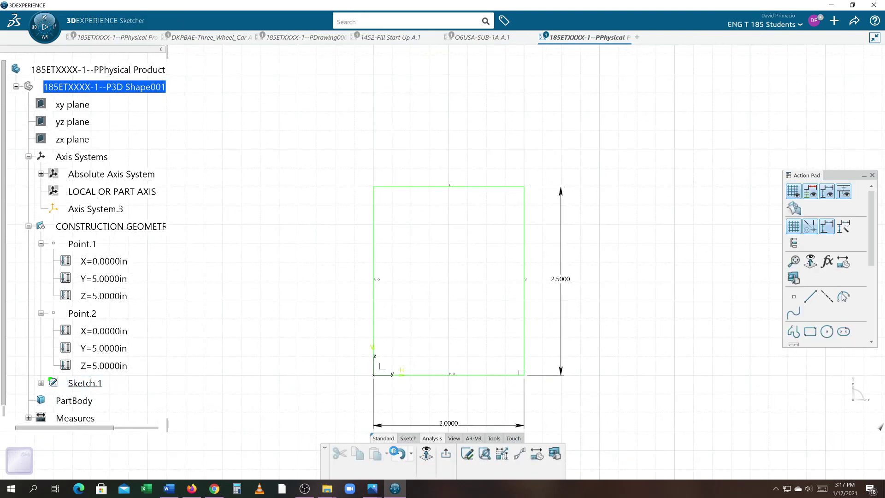
pyautogui.click(408, 439)
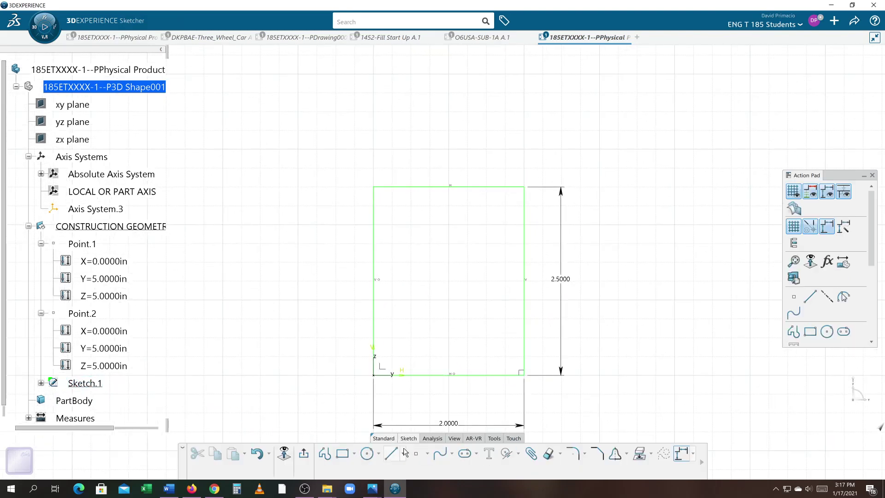
pyautogui.click(367, 453)
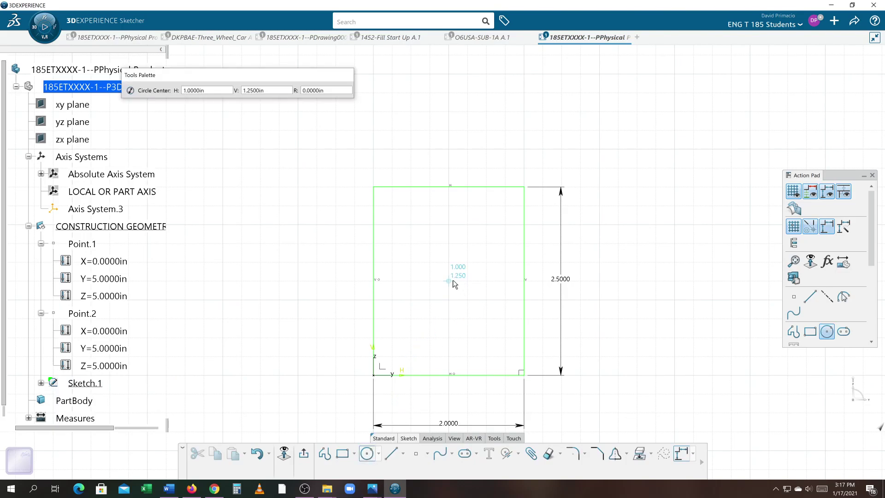
pyautogui.click(458, 245)
pyautogui.click(305, 453)
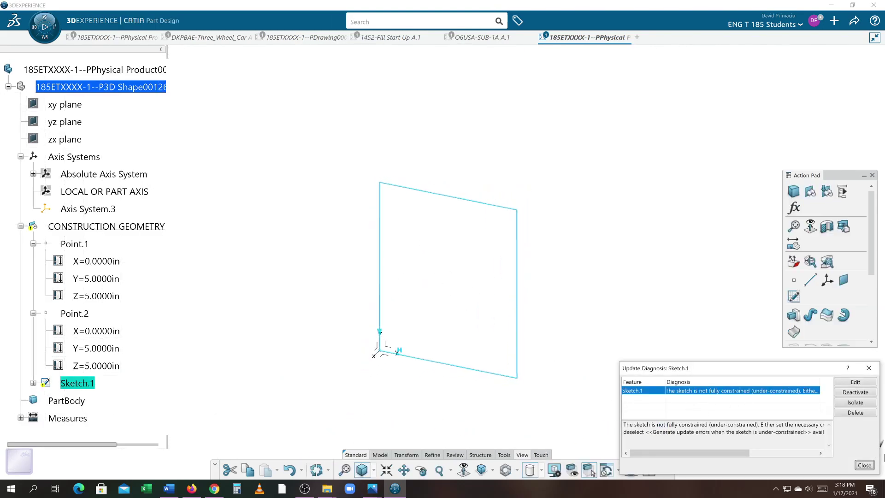
pyautogui.click(860, 466)
pyautogui.moveTo(614, 379); pyautogui.dragTo(629, 364, button='middle')
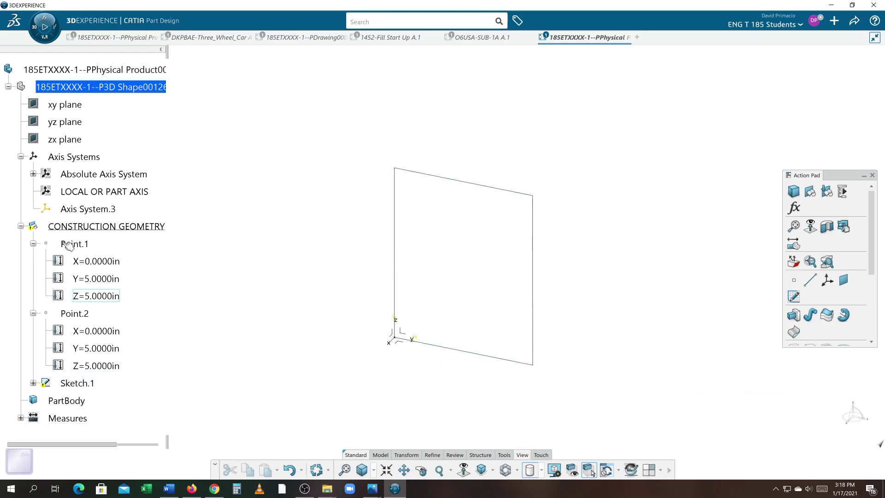
# Step: Reopen Sketch.1 and delete the small circle inside the rectangle
pyautogui.click(77, 385)
pyautogui.doubleClick(77, 383)
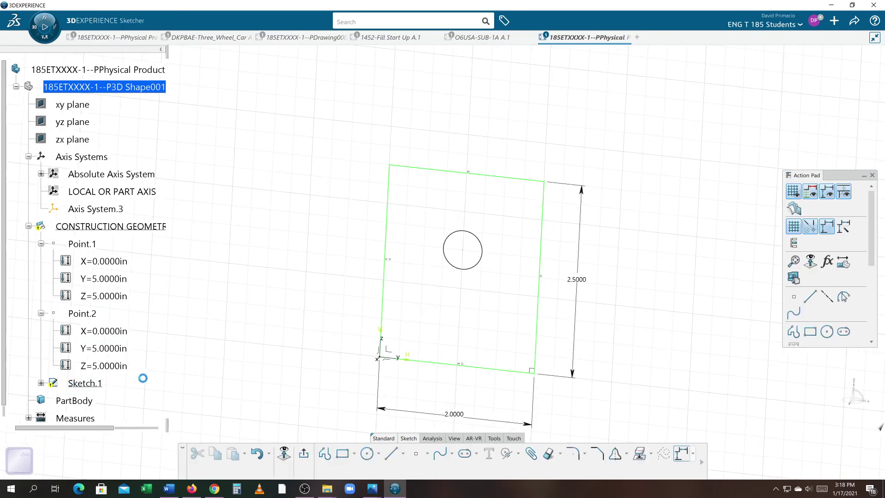
pyautogui.click(461, 269)
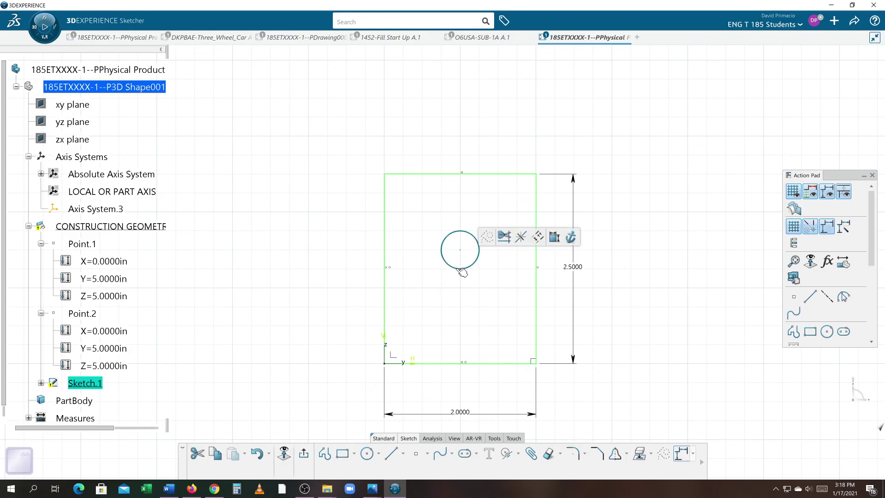
pyautogui.press('Delete')
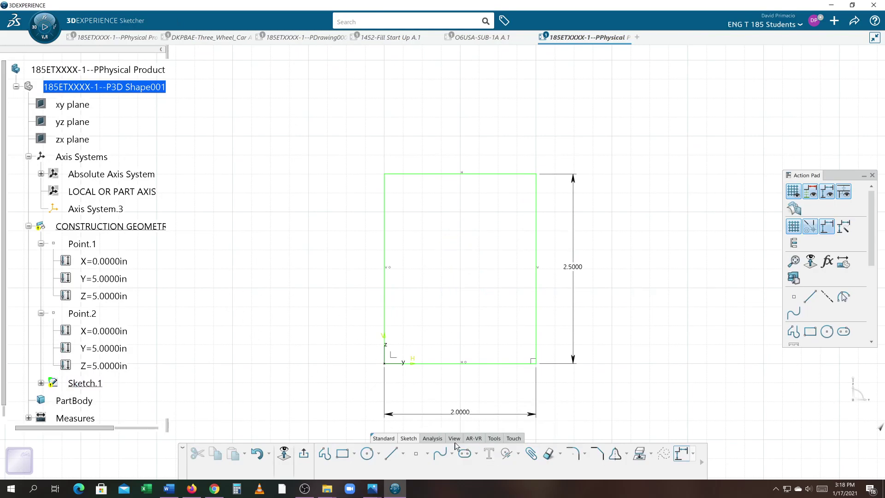
# Step: Check the sketch solving status and run Sketch Analysis on the remaining rectangle
pyautogui.click(432, 439)
pyautogui.click(468, 454)
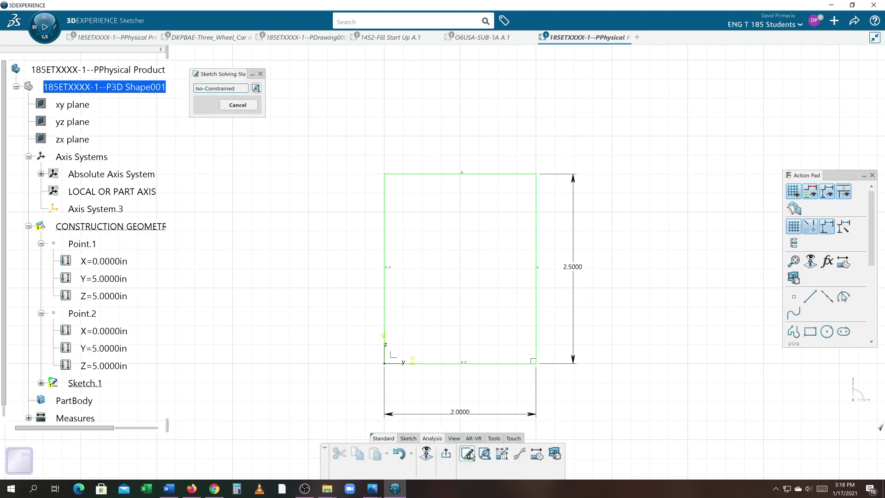
pyautogui.click(488, 454)
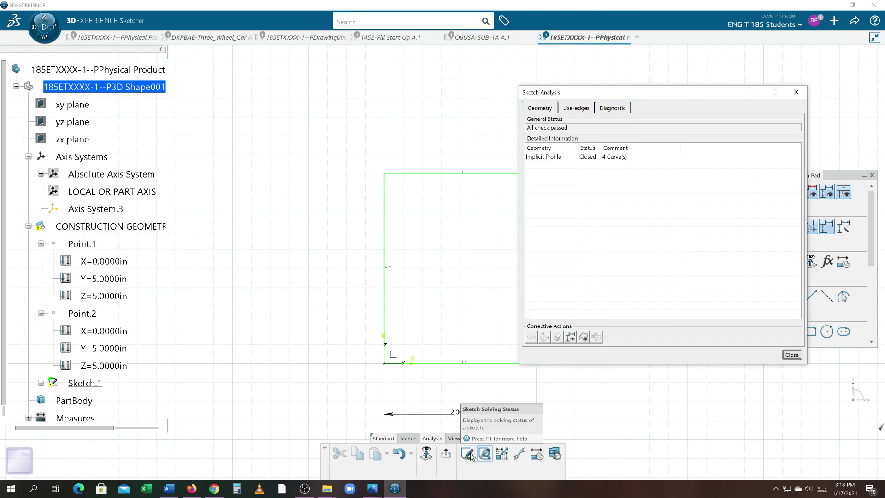
pyautogui.click(791, 354)
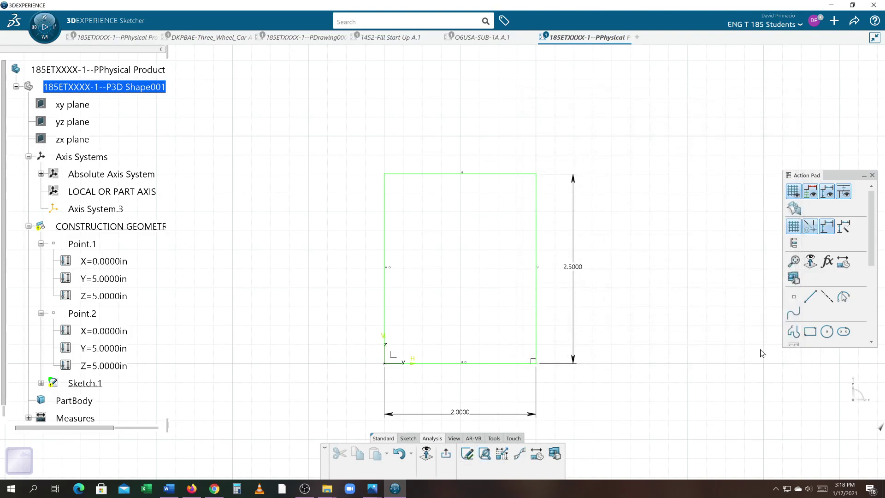
# Step: Sketch an unconstrained circle with a radius of about 0.56 in within the rectangle's upper half
pyautogui.click(827, 331)
pyautogui.click(460, 249)
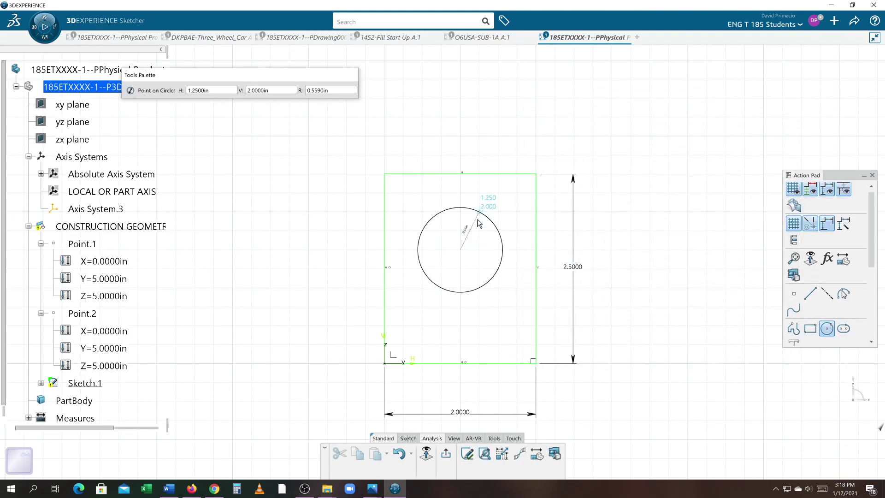
pyautogui.click(480, 215)
# Step: Run Sketch Analysis and inspect the circle and the rectangular profile one after the other
pyautogui.click(482, 455)
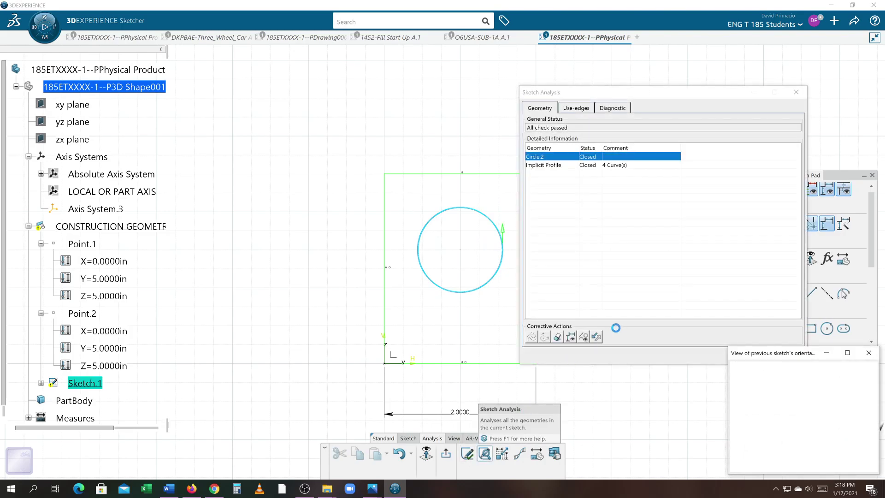
pyautogui.moveTo(402, 324); pyautogui.dragTo(288, 311, button='middle')
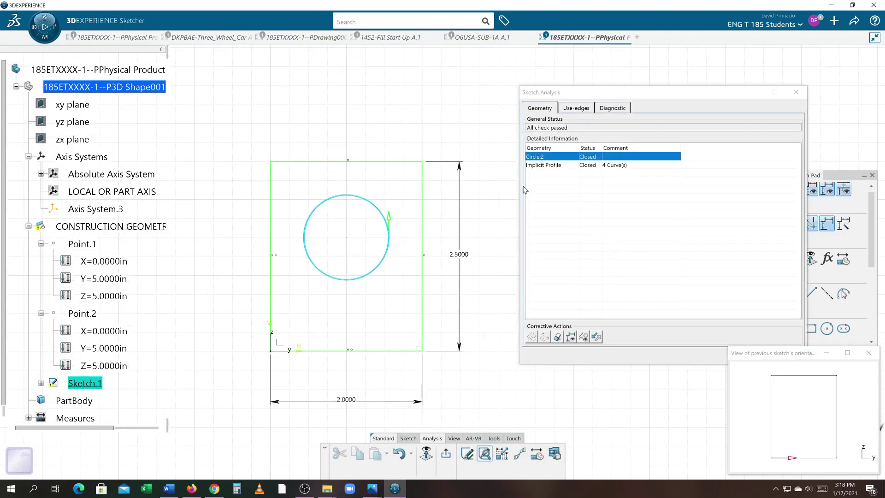
pyautogui.click(535, 166)
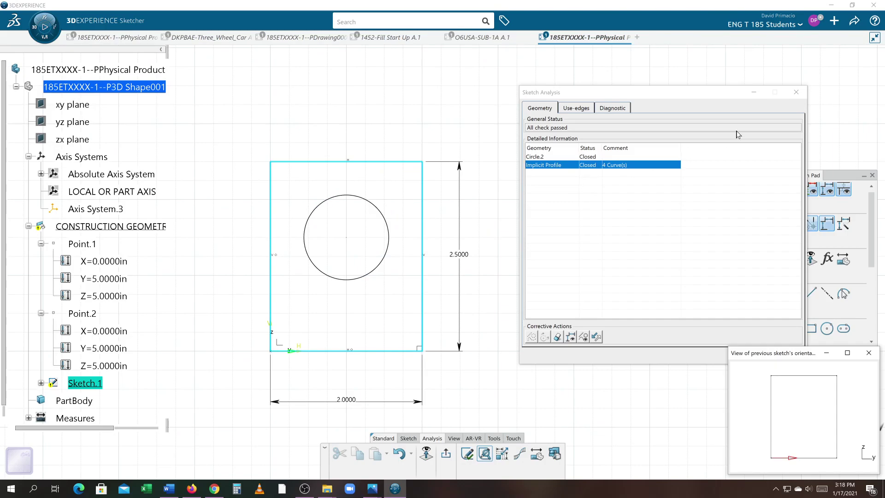
pyautogui.click(796, 92)
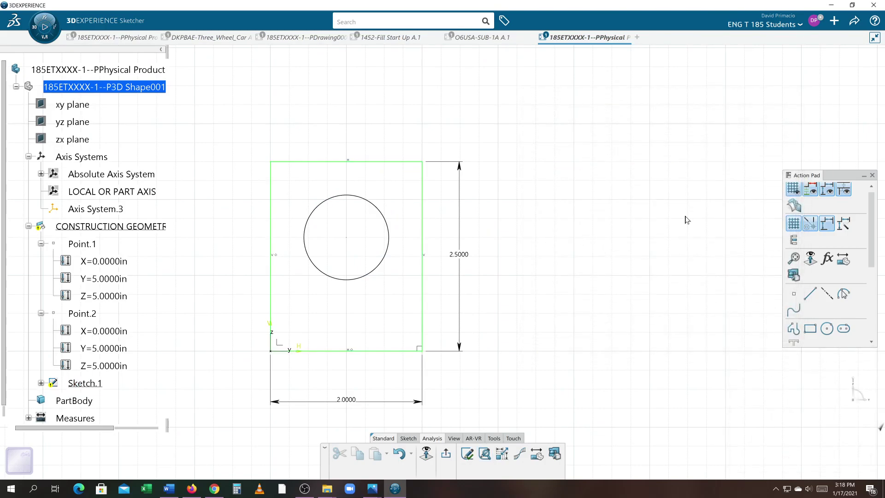
# Step: Check the sketch solving status to identify which geometry is under-constrained
pyautogui.click(467, 455)
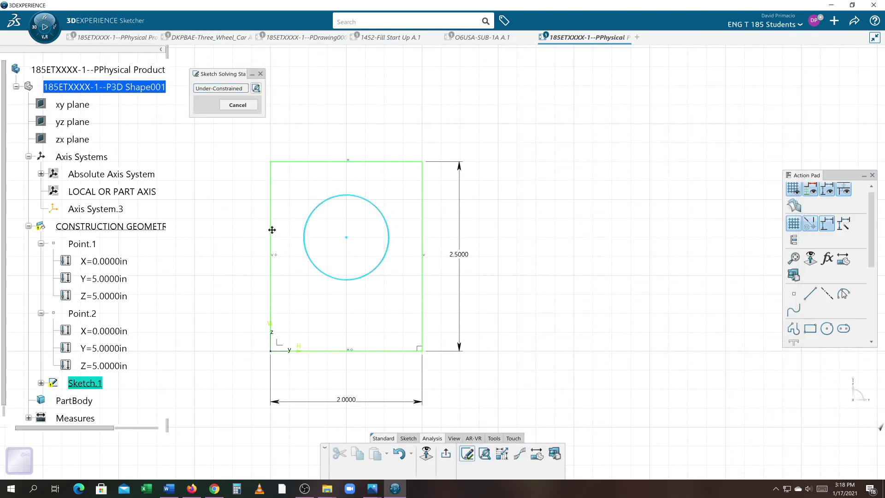
pyautogui.moveTo(270, 230); pyautogui.dragTo(320, 225, button='middle')
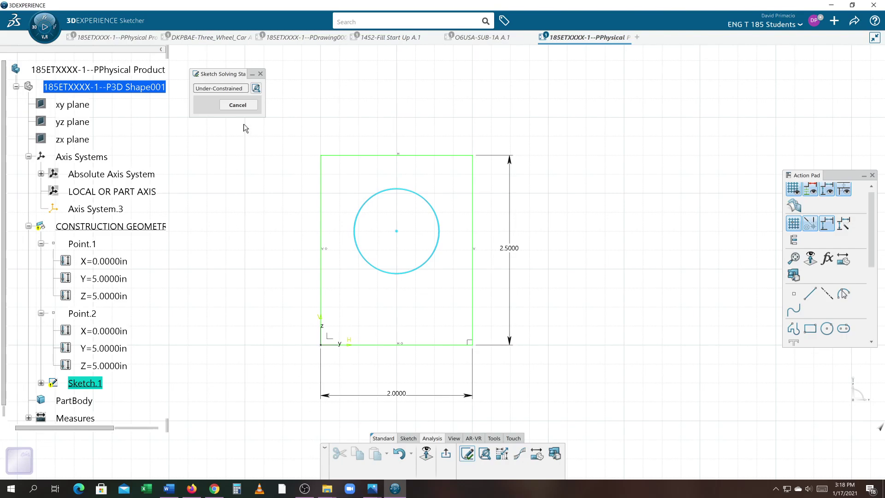
pyautogui.click(238, 105)
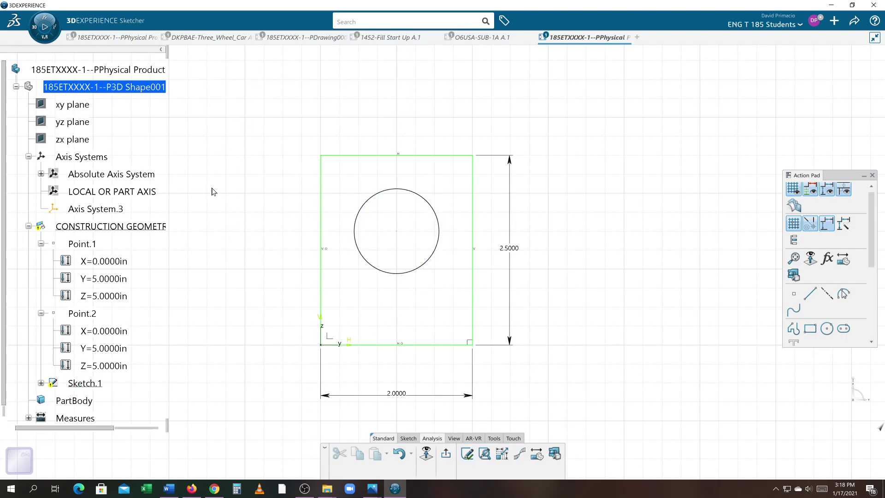
pyautogui.click(373, 264)
pyautogui.click(243, 271)
# Step: Erase the circle using the corrective action in Sketch Analysis
pyautogui.click(485, 454)
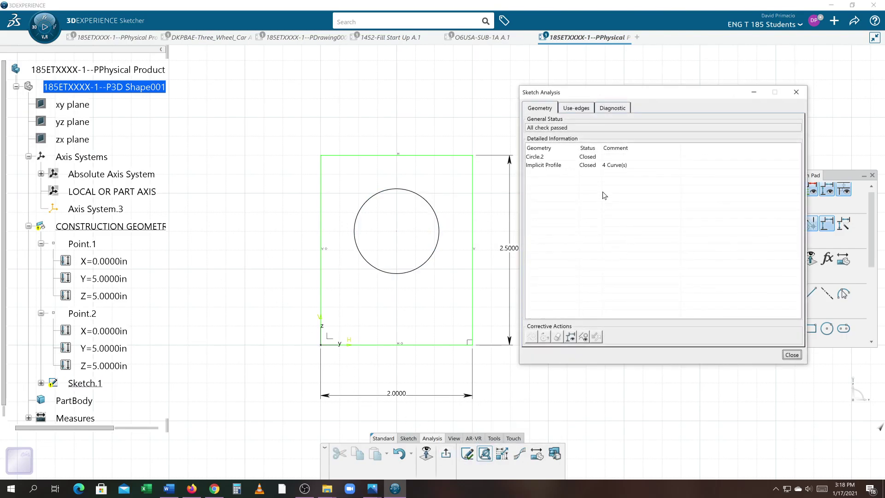
pyautogui.click(594, 157)
pyautogui.moveTo(427, 295); pyautogui.dragTo(392, 287, button='middle')
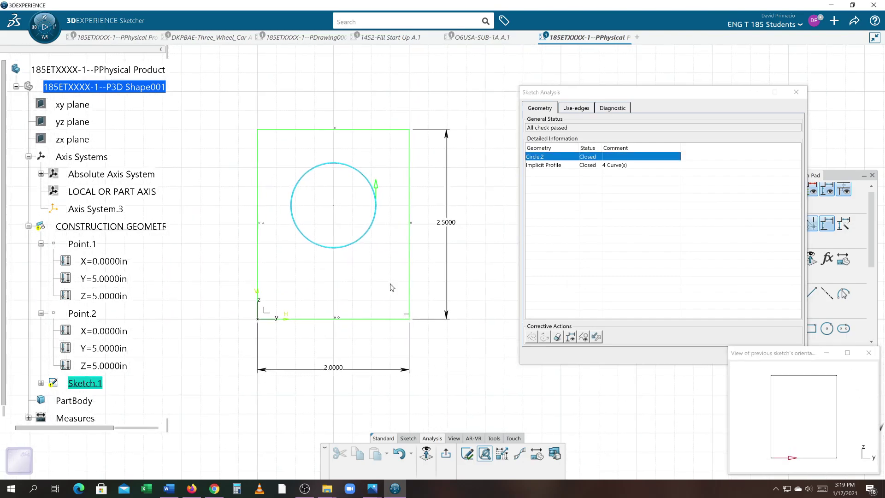
pyautogui.click(558, 337)
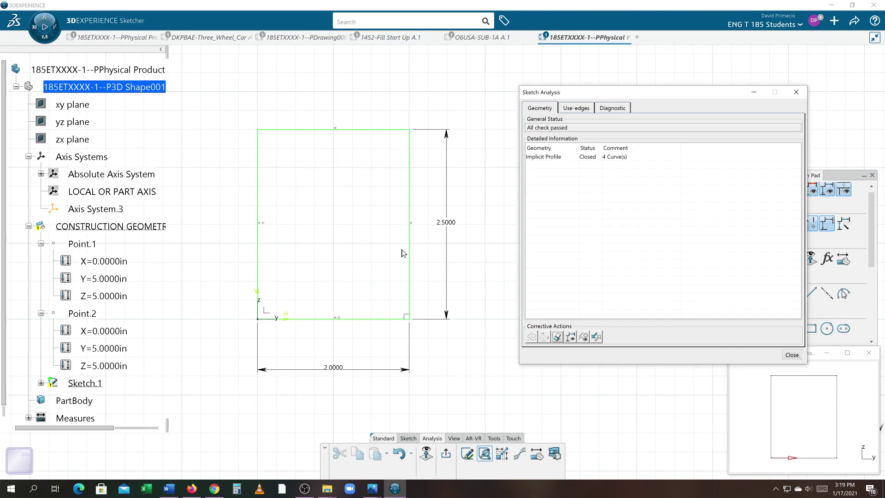
# Step: Recheck the solving status of the rectangle sketch and exit the sketch
pyautogui.click(467, 453)
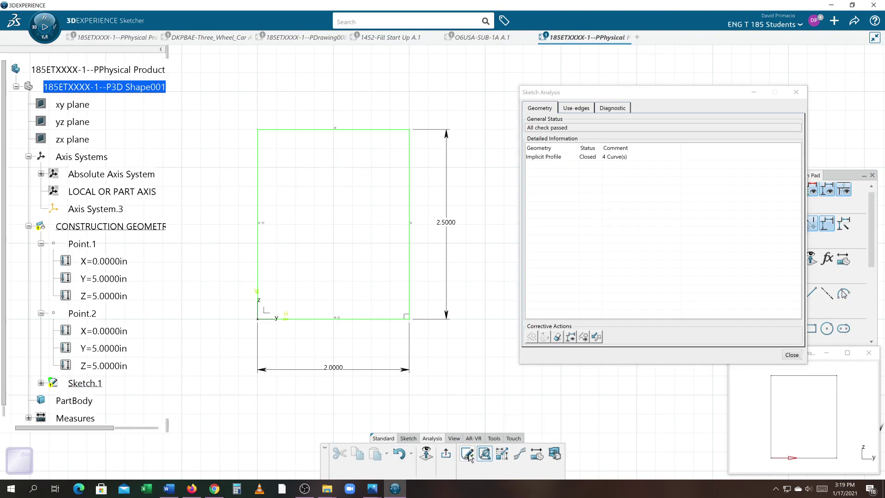
pyautogui.moveTo(319, 253); pyautogui.dragTo(346, 271, button='middle')
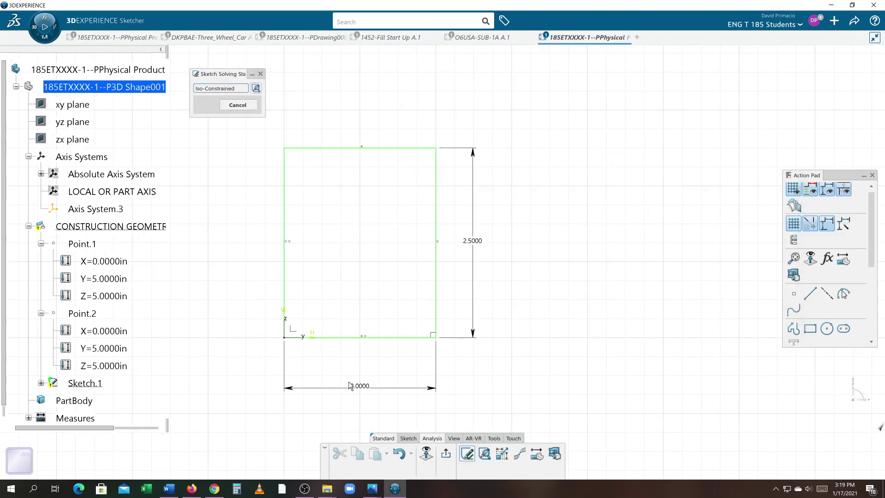
pyautogui.click(446, 456)
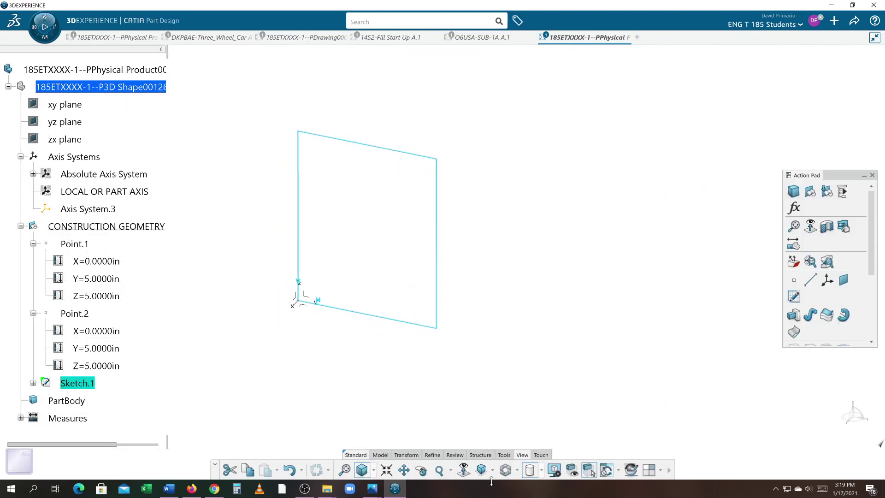
# Step: Extrude the rectangle sketch into a pad with a first limit length of 0.7874 in, accepting its placement in PartBody
pyautogui.click(794, 315)
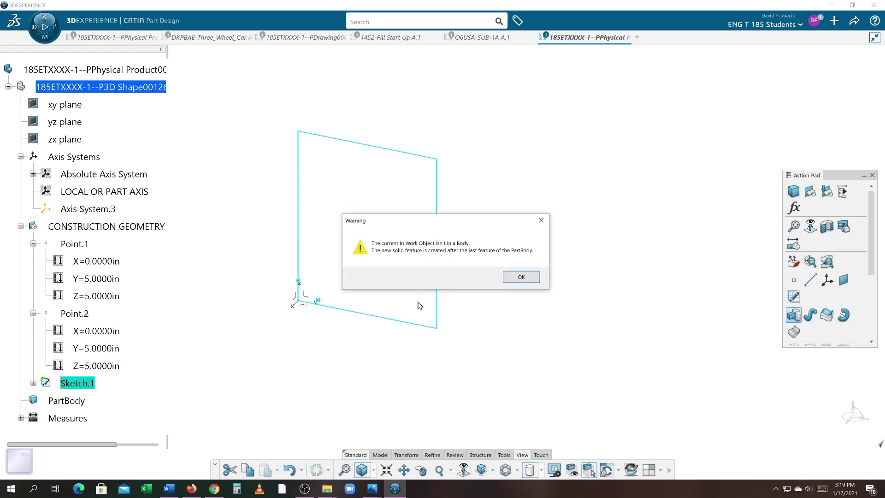
pyautogui.click(517, 283)
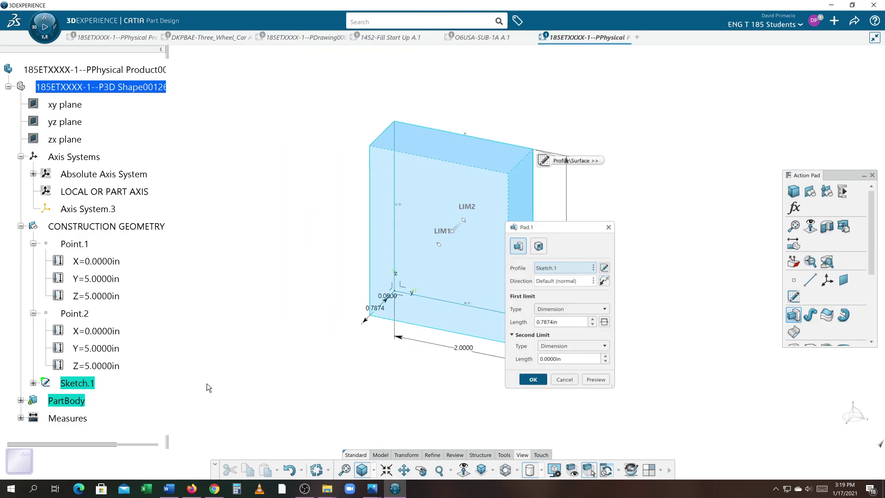
pyautogui.click(531, 379)
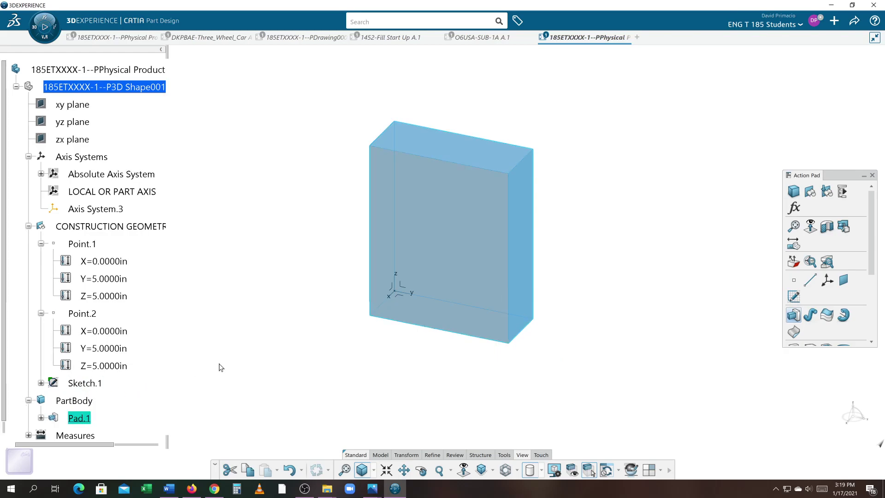
# Step: Check where the pad's sketch is listed in the tree and delete the pad, keeping the sketch
pyautogui.moveTo(4, 411); pyautogui.dragTo(3, 424)
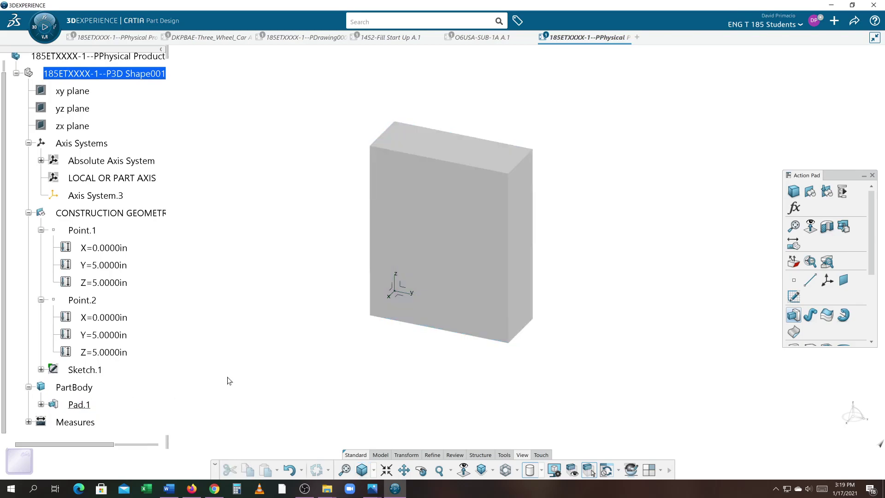
pyautogui.click(41, 404)
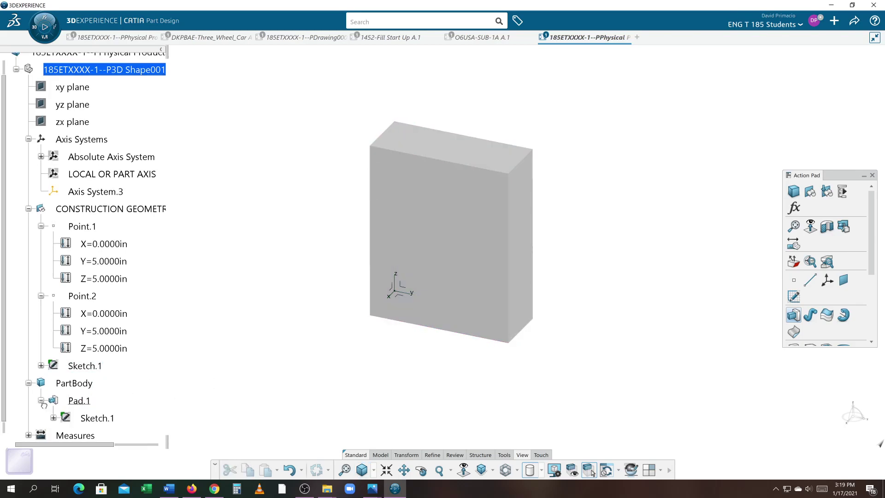
pyautogui.click(70, 418)
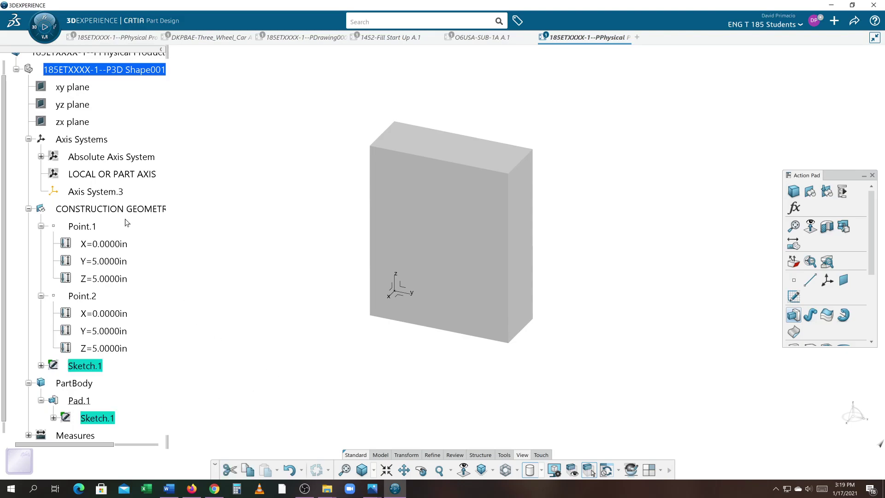
pyautogui.click(90, 399)
pyautogui.press('Delete')
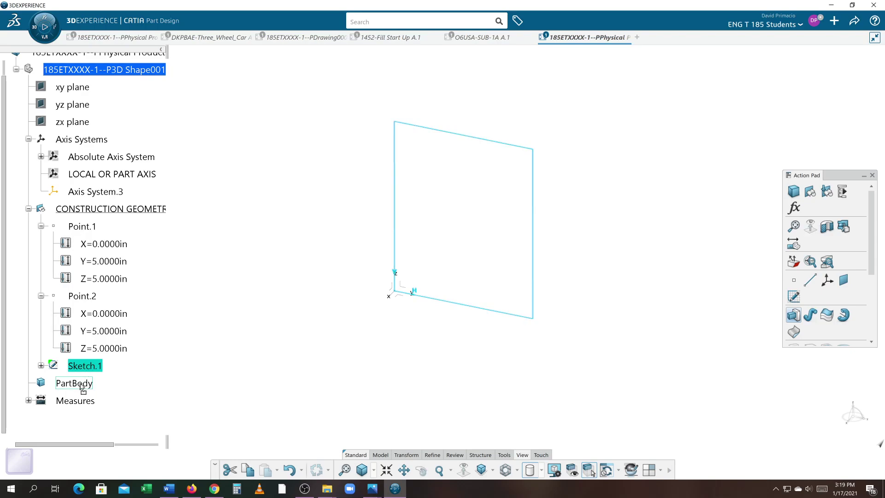
# Step: Move Sketch.1 from CONSTRUCTION GEOMETRY into PartBody and collapse the CONSTRUCTION GEOMETRY set
pyautogui.moveTo(80, 387); pyautogui.dragTo(78, 385)
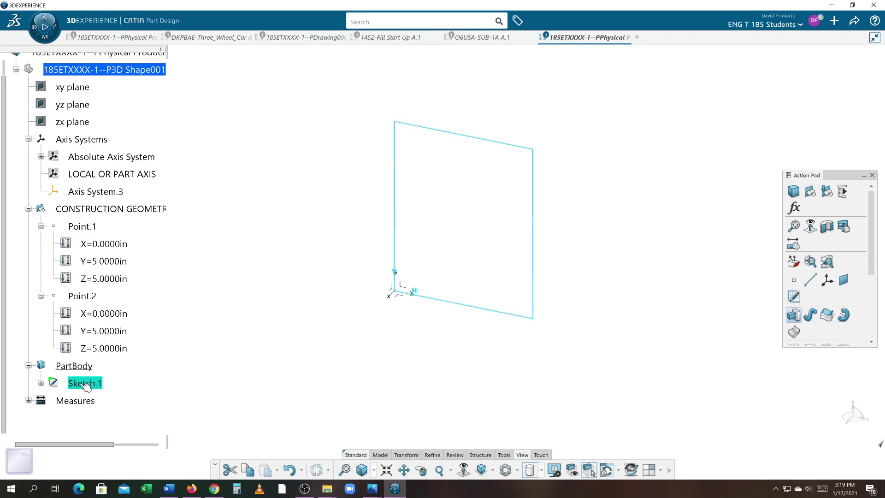
pyautogui.click(28, 209)
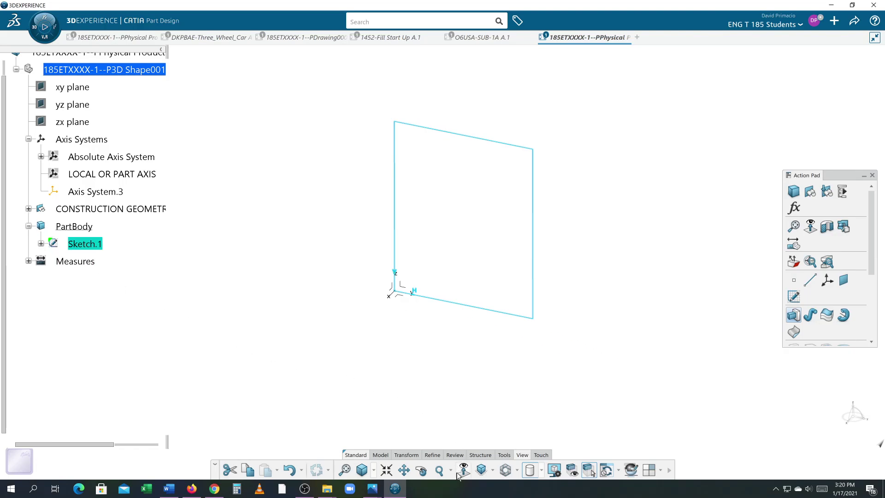
# Step: Show the part in isometric view and extrude the sketch in PartBody into a pad with the default settings
pyautogui.click(481, 469)
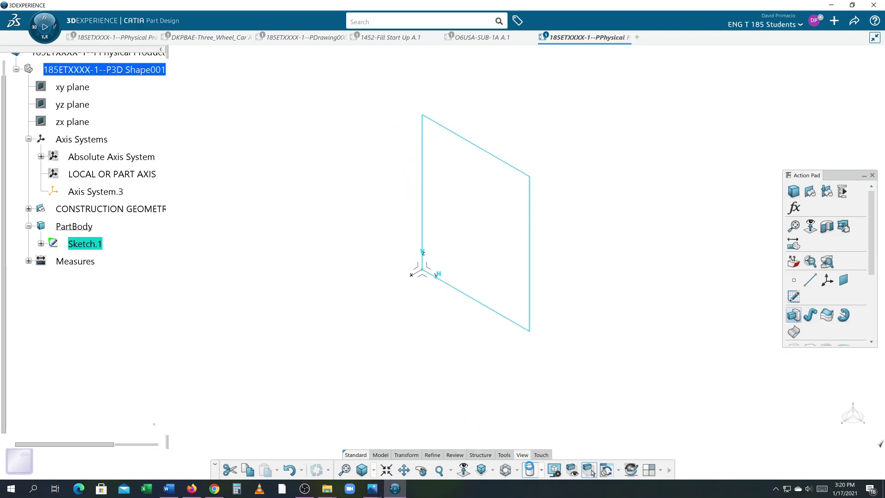
pyautogui.click(793, 315)
pyautogui.click(532, 379)
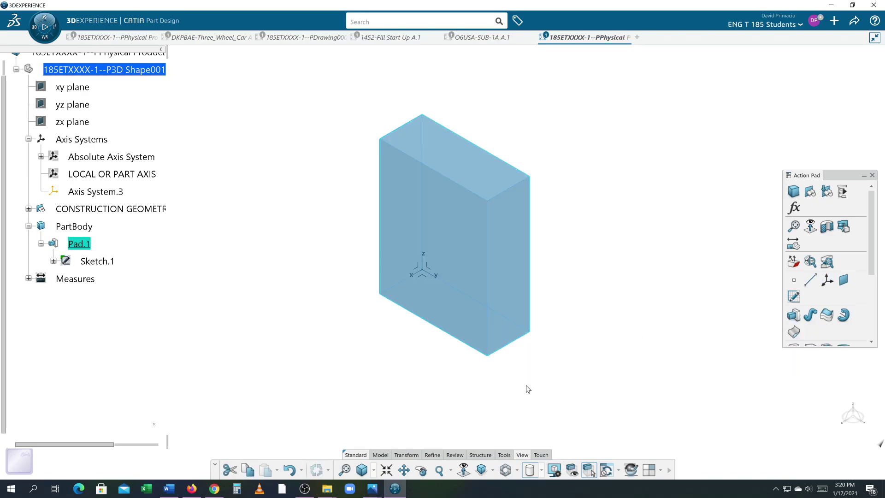
pyautogui.keyDown('ctrl'); pyautogui.moveTo(547, 387); pyautogui.dragTo(527, 369, button='middle'); pyautogui.keyUp('ctrl')
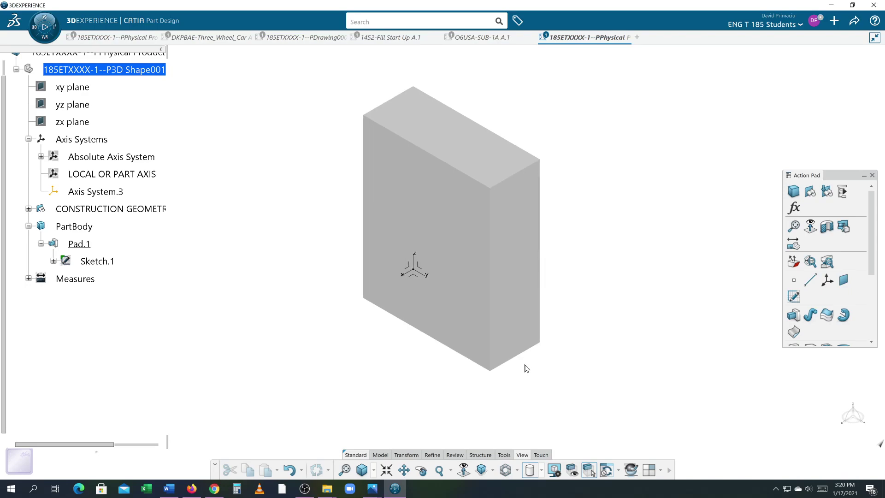
# Step: Undo the pad made from the sketch in PartBody
pyautogui.hotkey('ctrl', 'z')
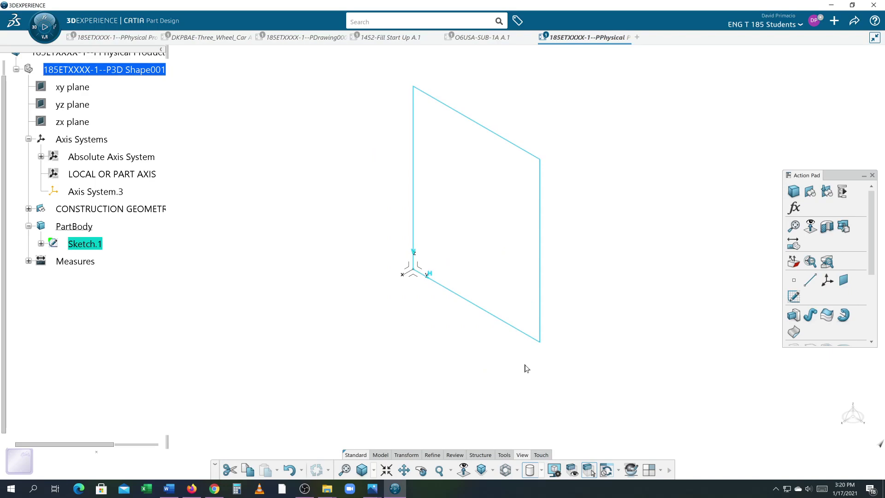
pyautogui.moveTo(403, 361)
pyautogui.mouseDown(button='middle')
pyautogui.moveTo(395, 390)
pyautogui.moveTo(399, 365)
pyautogui.moveTo(392, 376)
pyautogui.mouseUp(button='middle')
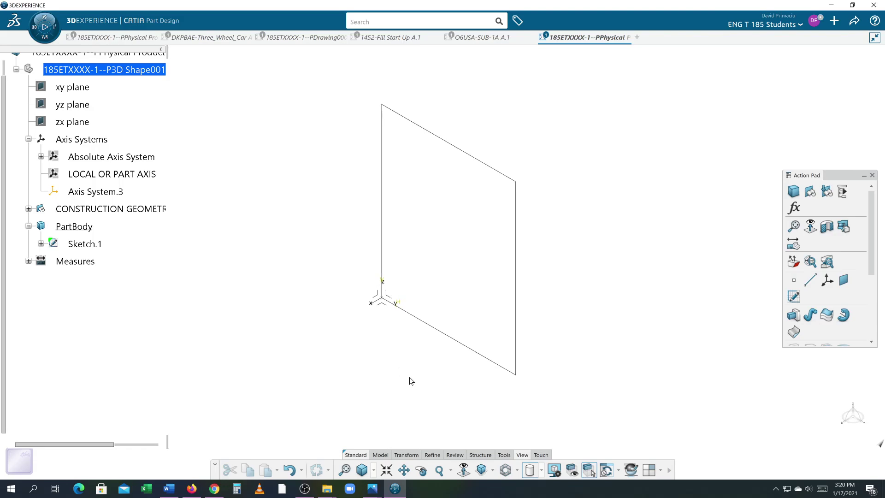